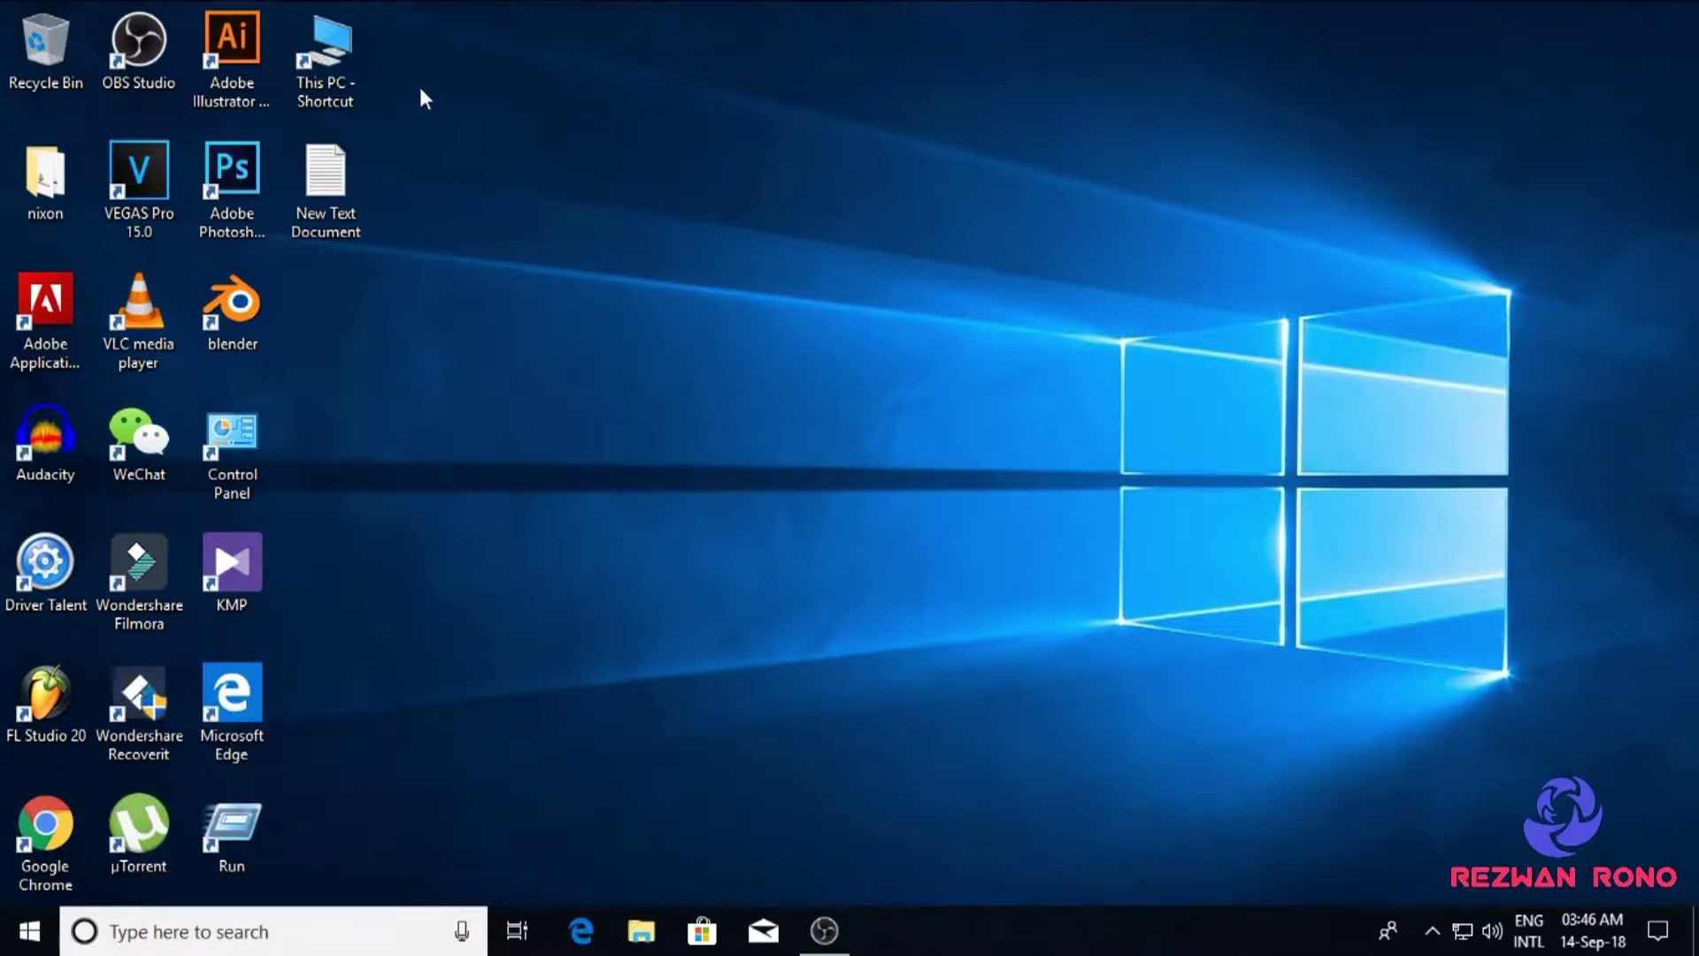
# - Open Computer Management for This PC and show Disk Management
pyautogui.rightClick(337, 56)
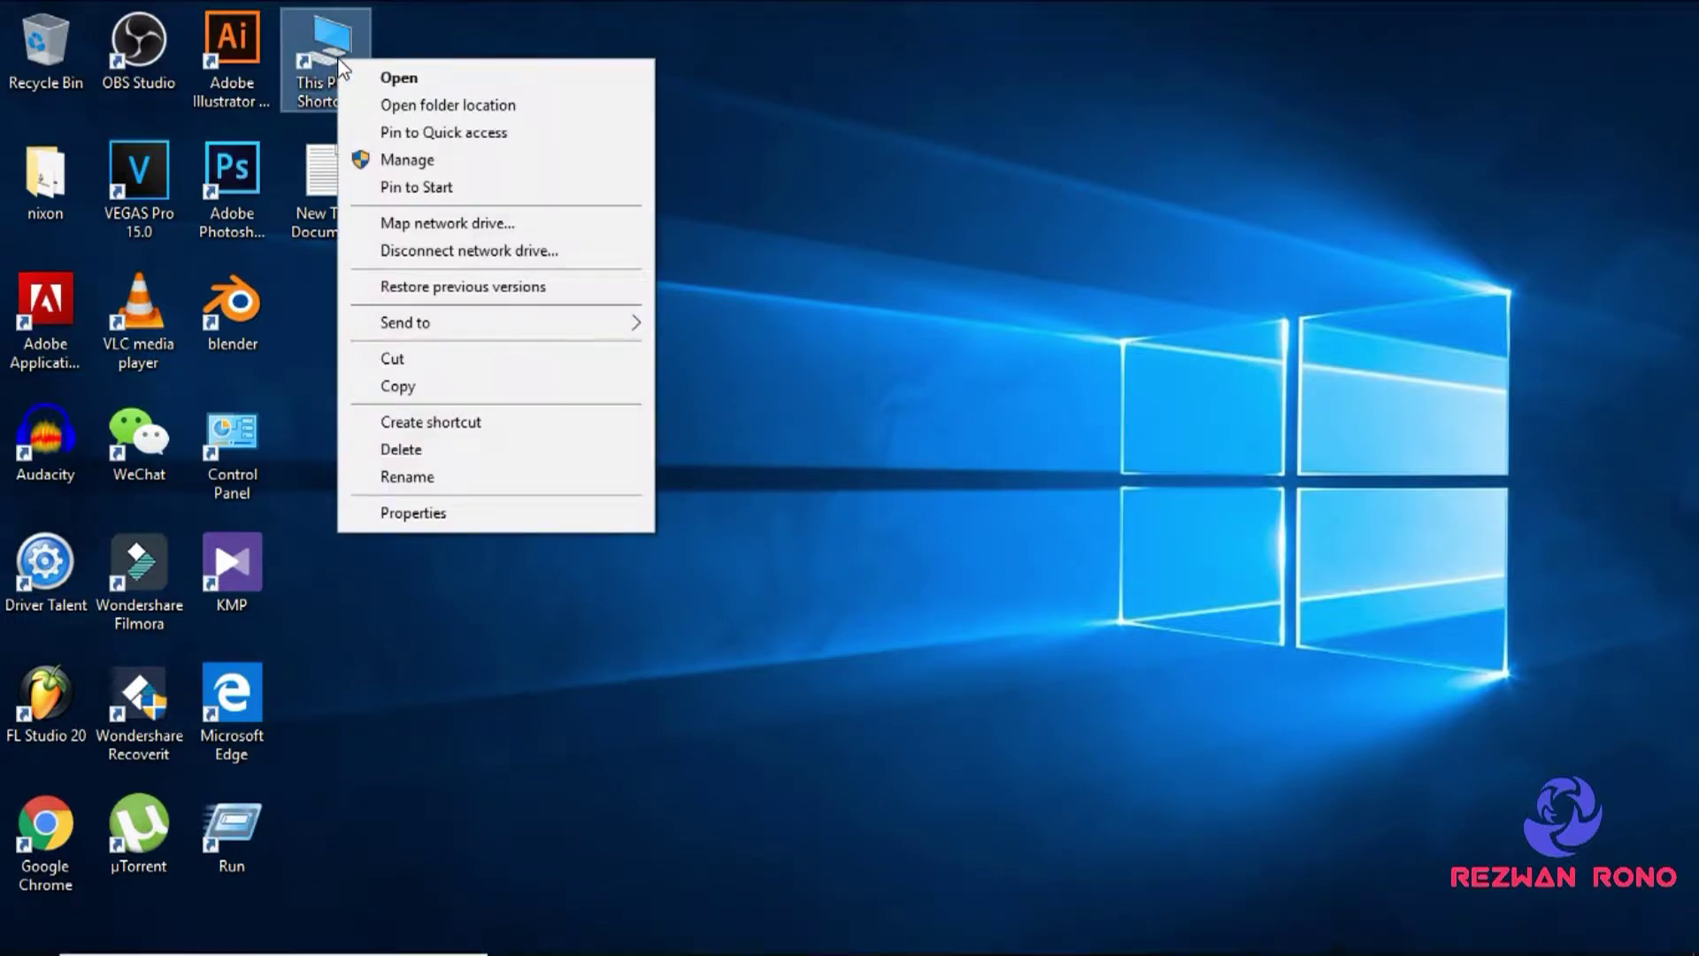
pyautogui.click(454, 164)
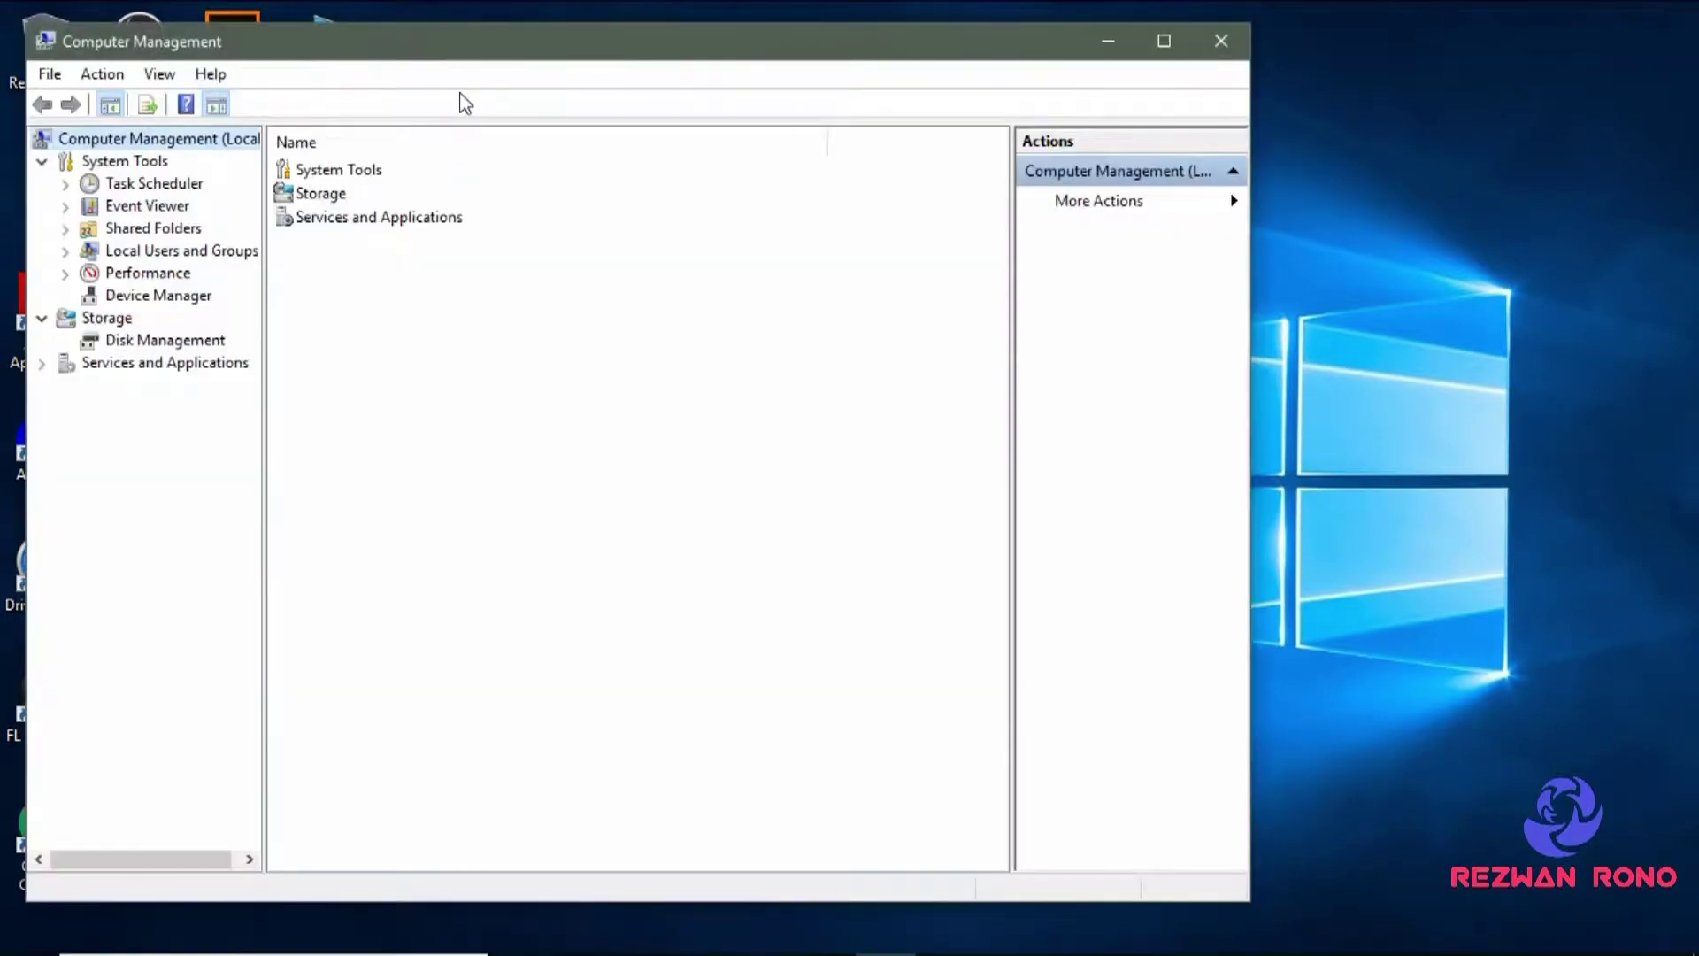
pyautogui.moveTo(420, 37); pyautogui.dragTo(692, 49)
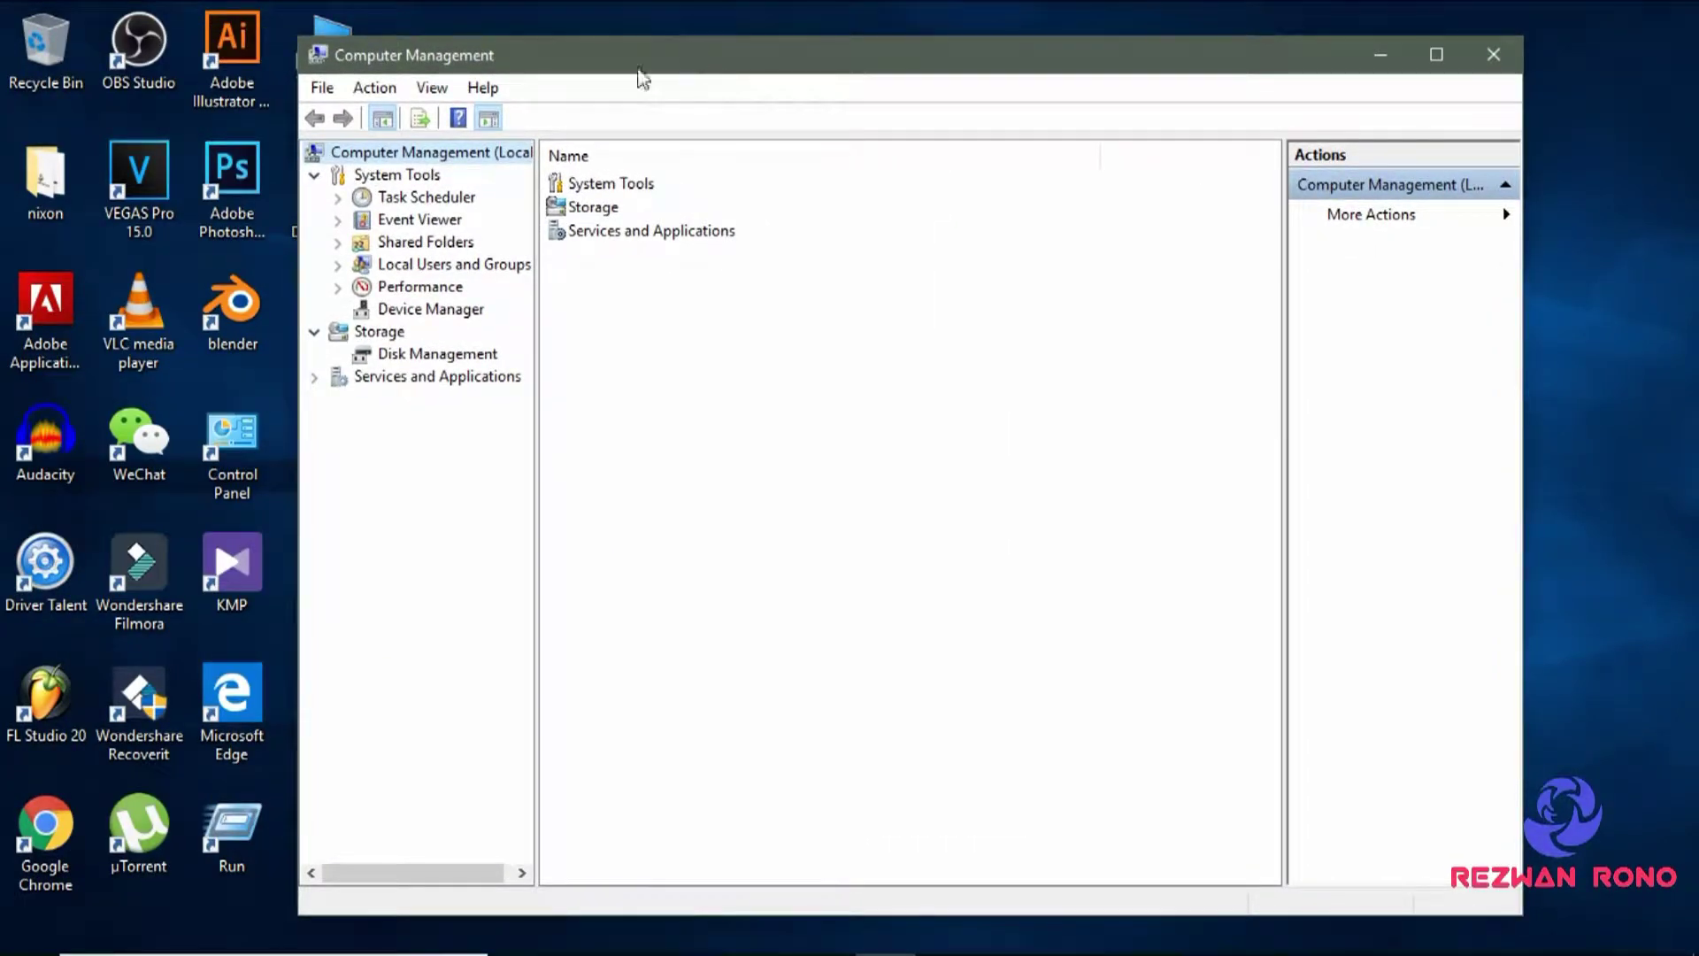
pyautogui.click(443, 356)
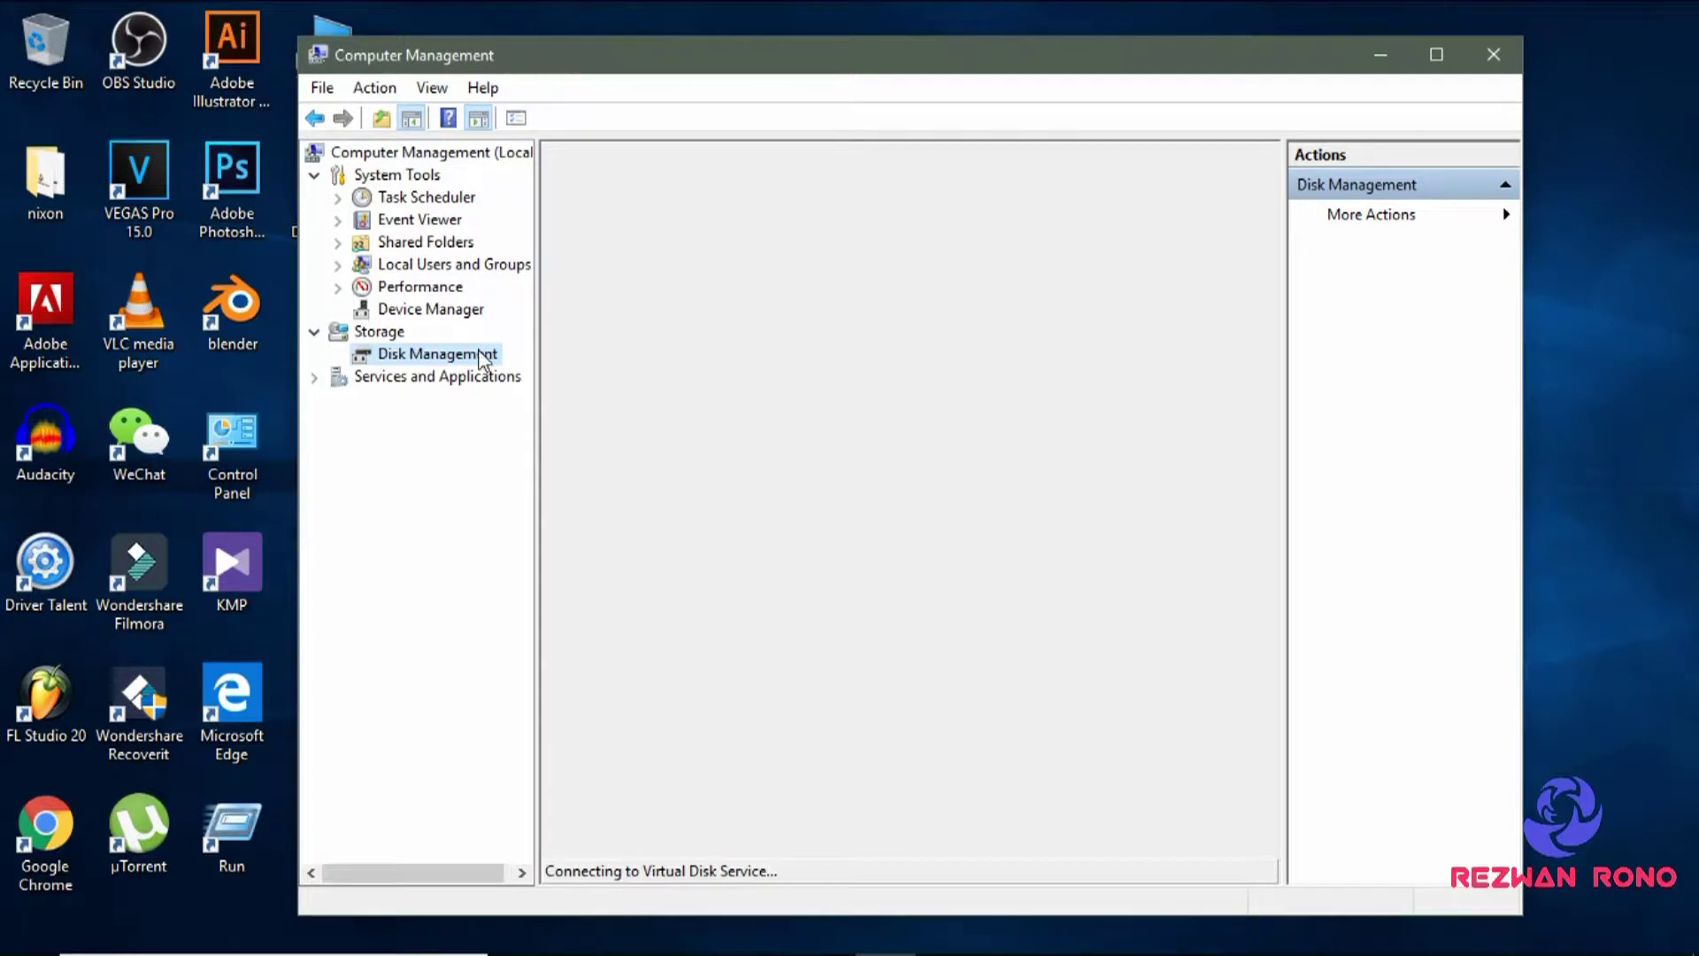
pyautogui.moveTo(747, 69); pyautogui.dragTo(718, 61)
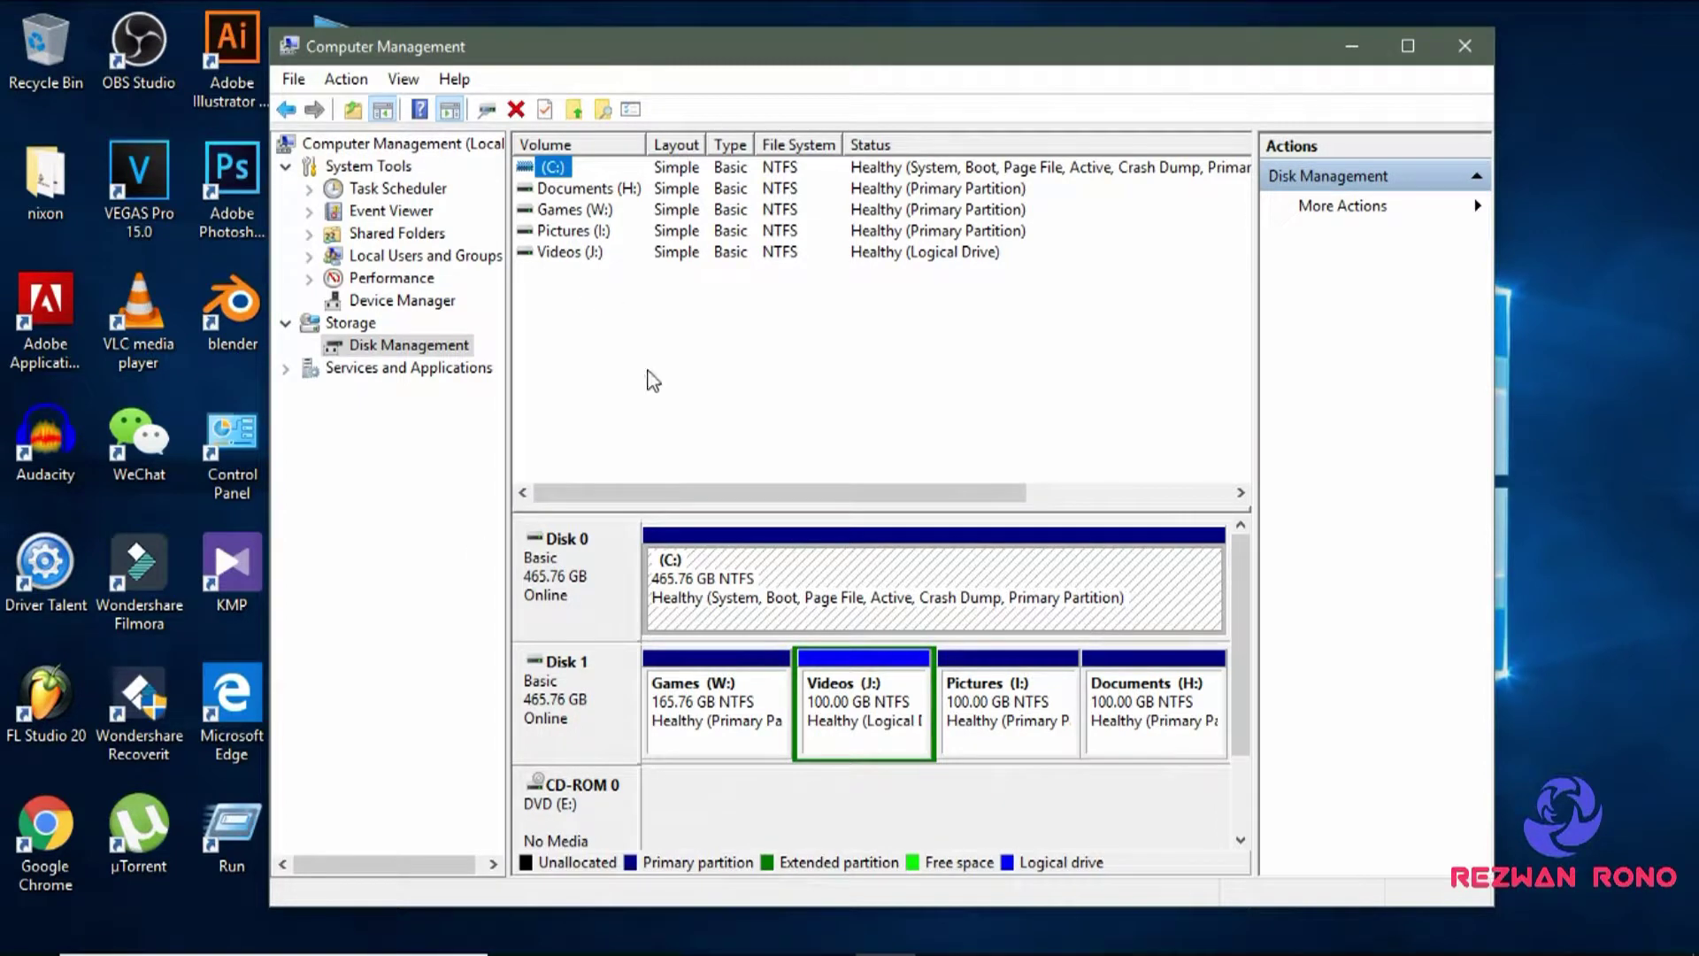
# - Shrink the C: volume on Disk 0 by 102400 MB
pyautogui.rightClick(720, 572)
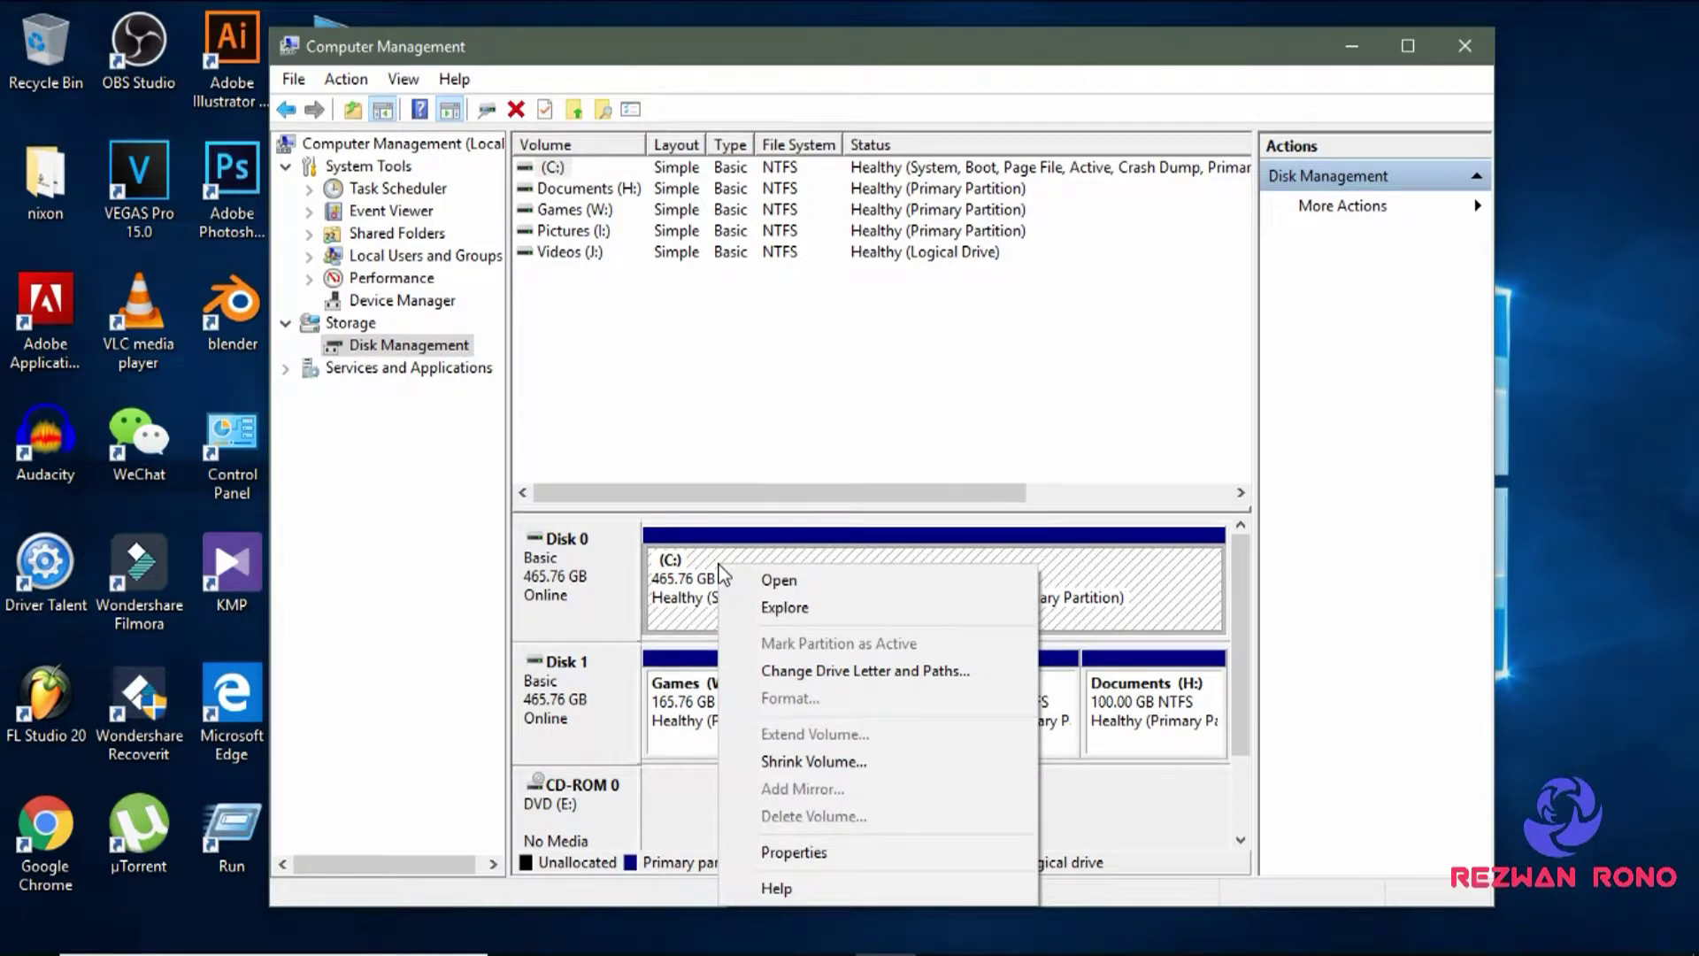
pyautogui.click(883, 761)
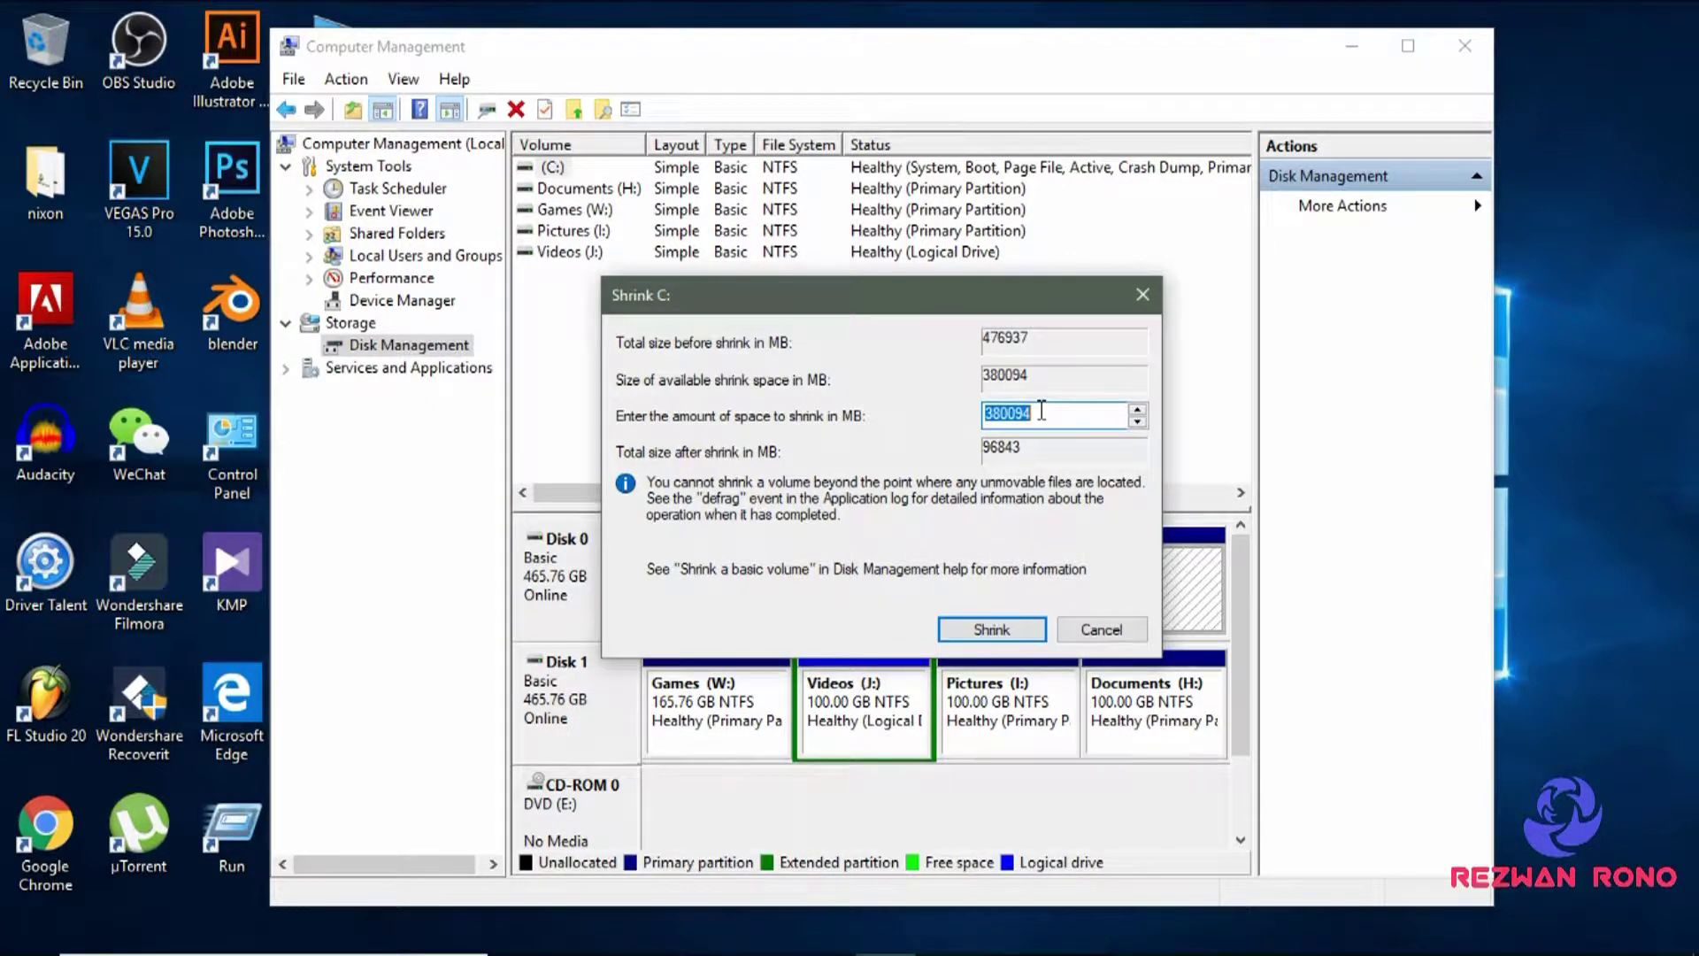
pyautogui.write('102400')
pyautogui.click(992, 629)
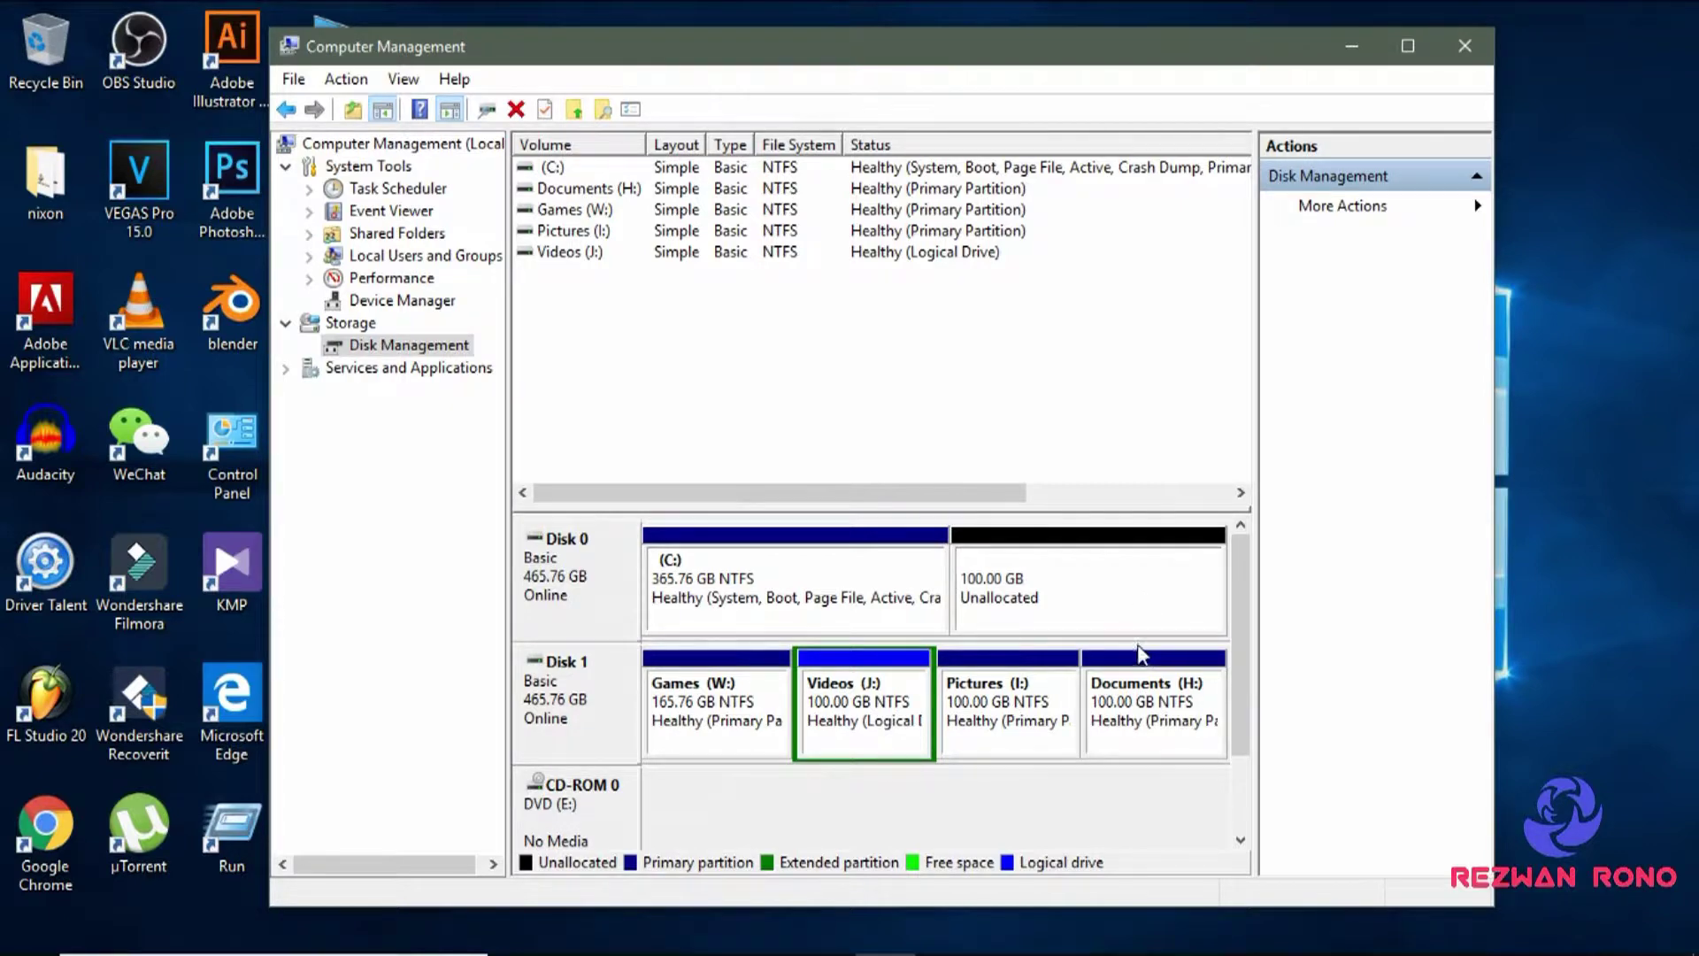
# - Create a 102400 MB simple volume in Disk 0's unallocated space with drive letter D, quick-formatted as NTFS and labelled New Volume
pyautogui.rightClick(1067, 575)
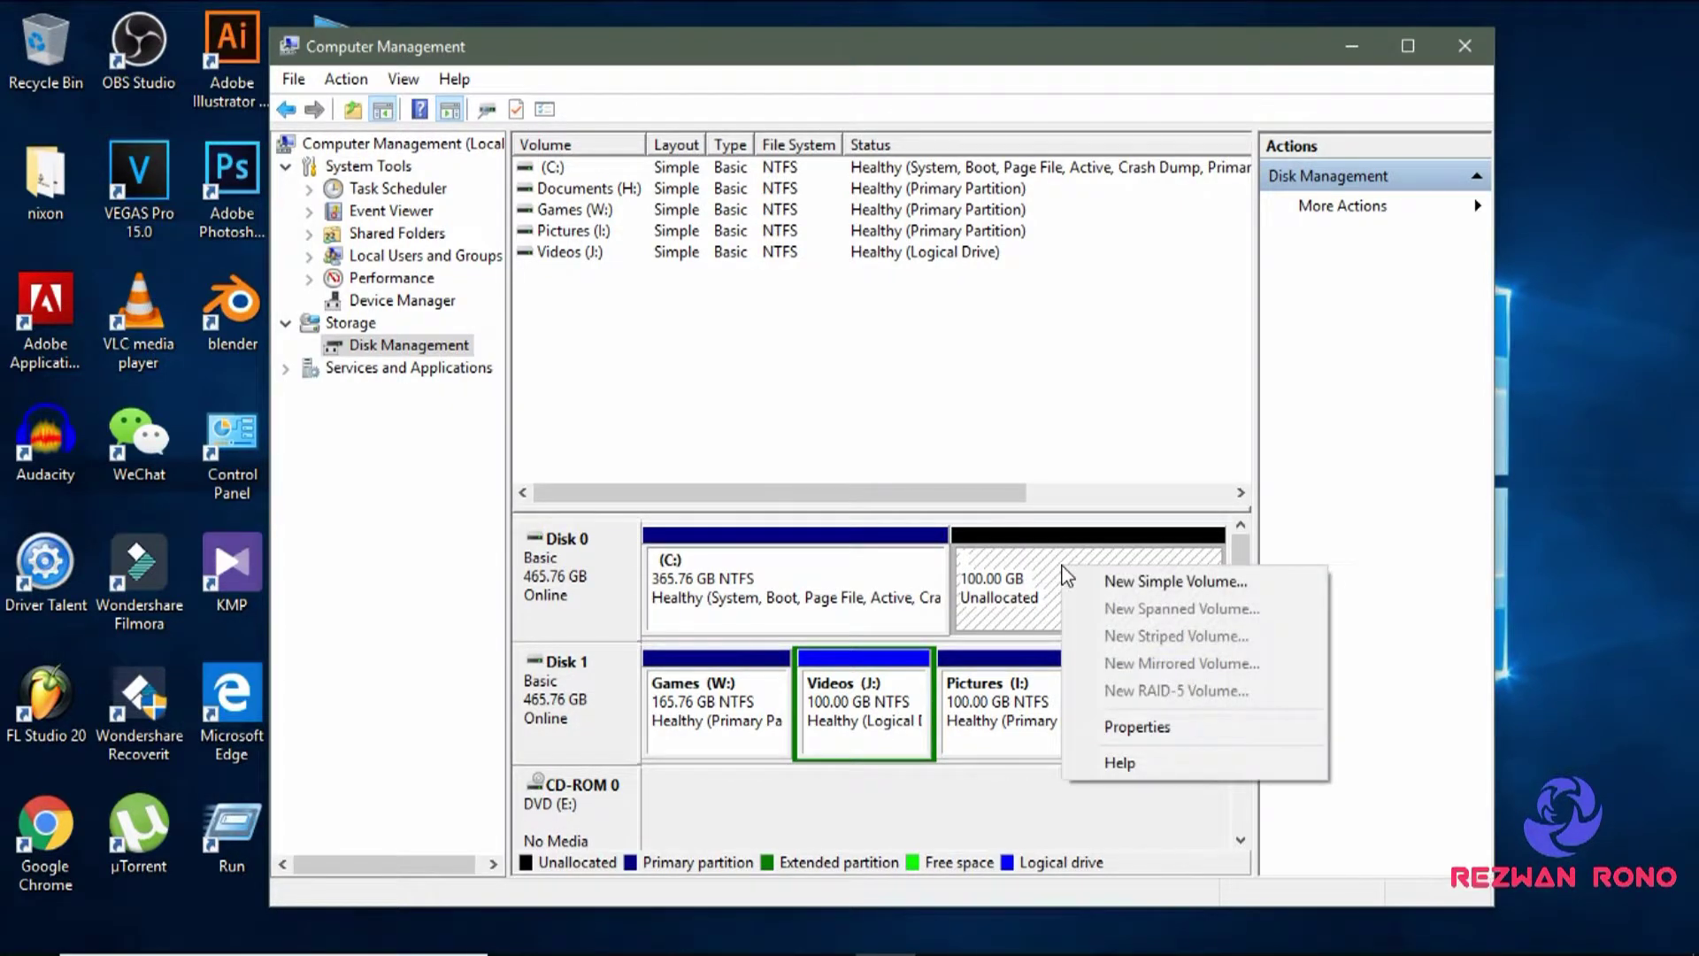
pyautogui.click(1130, 585)
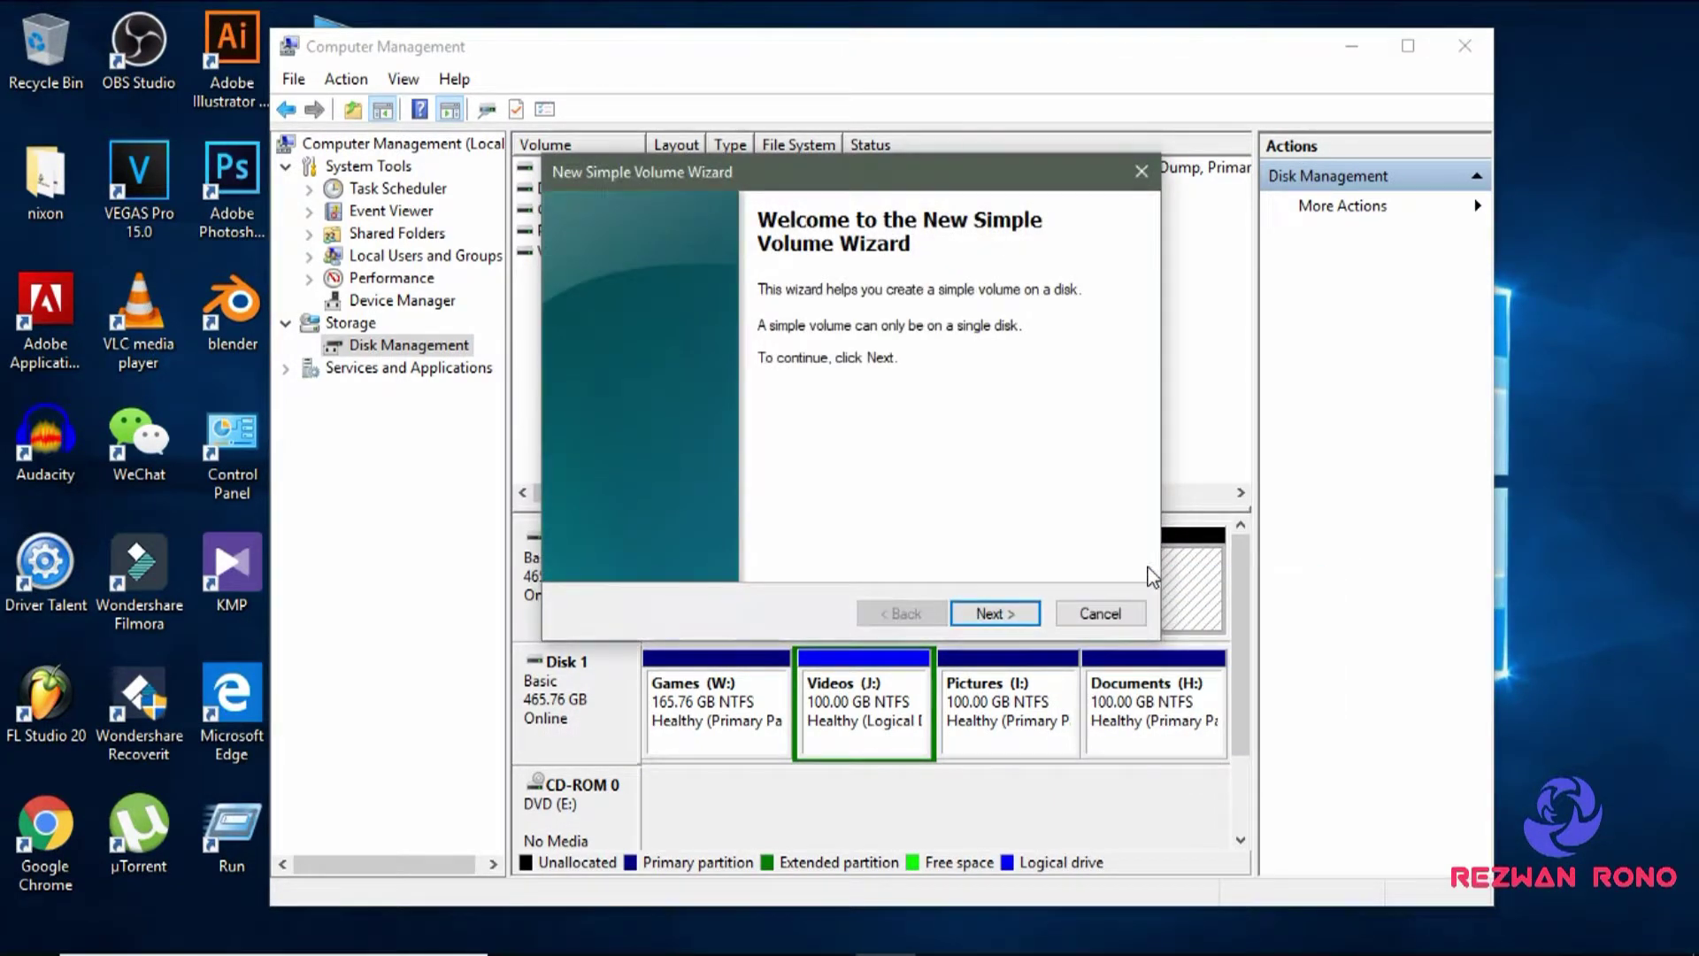
pyautogui.click(1009, 615)
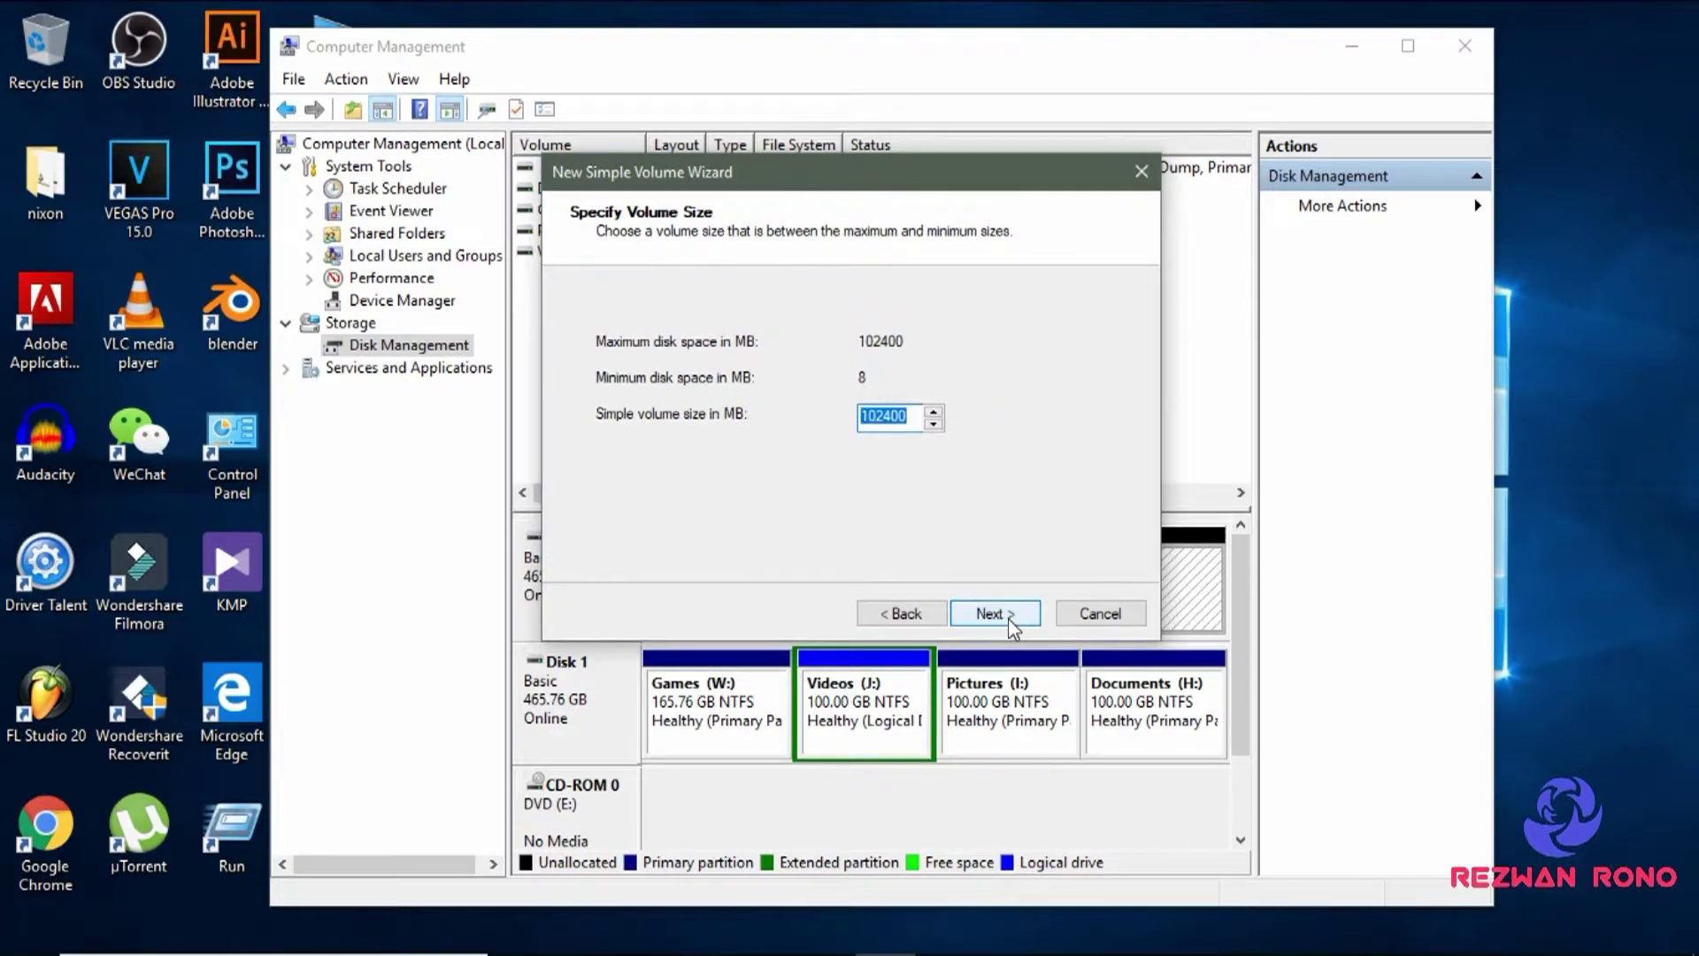
pyautogui.click(1007, 615)
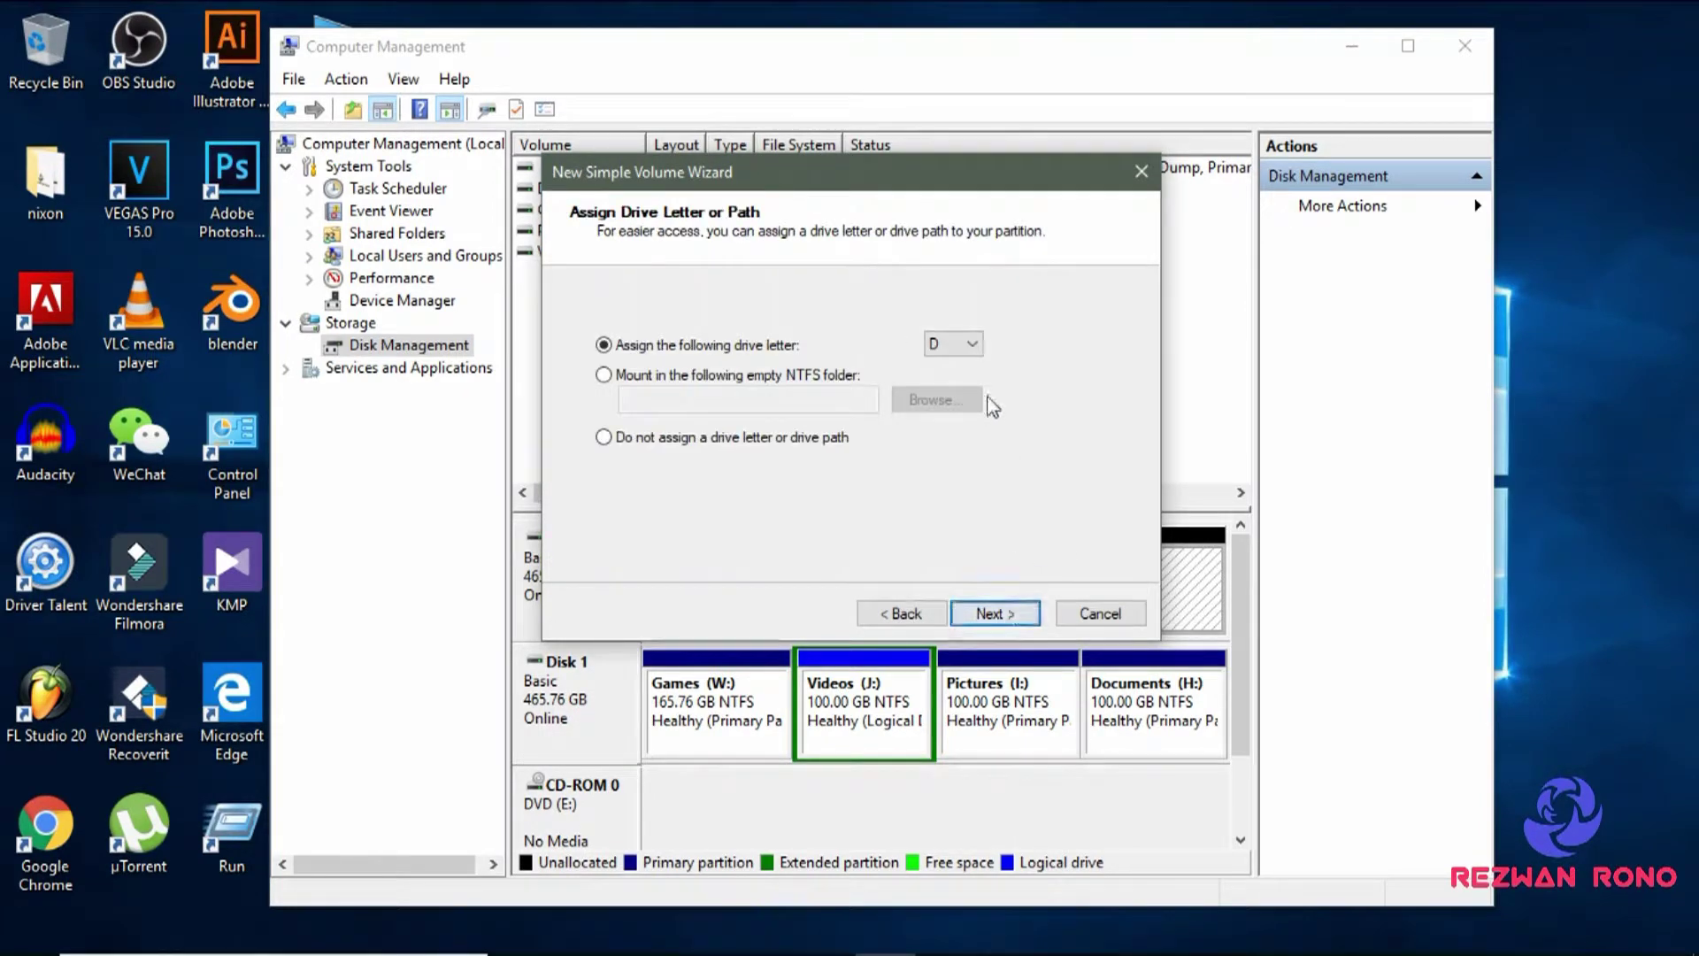
pyautogui.click(971, 344)
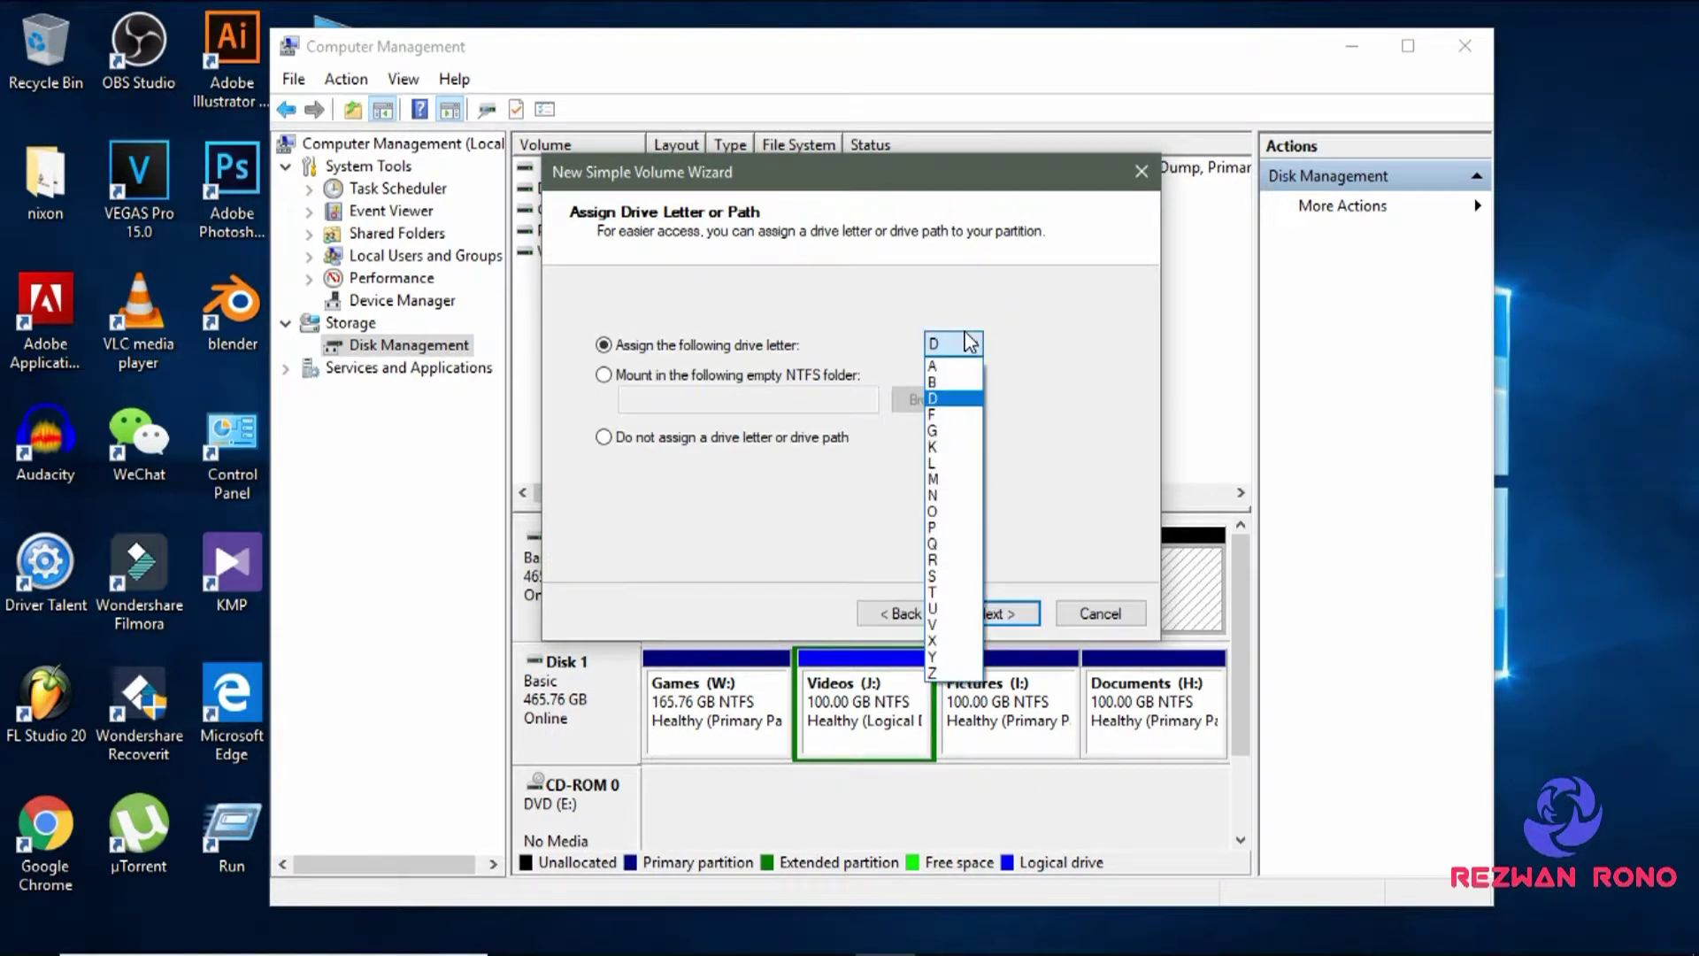
pyautogui.click(970, 405)
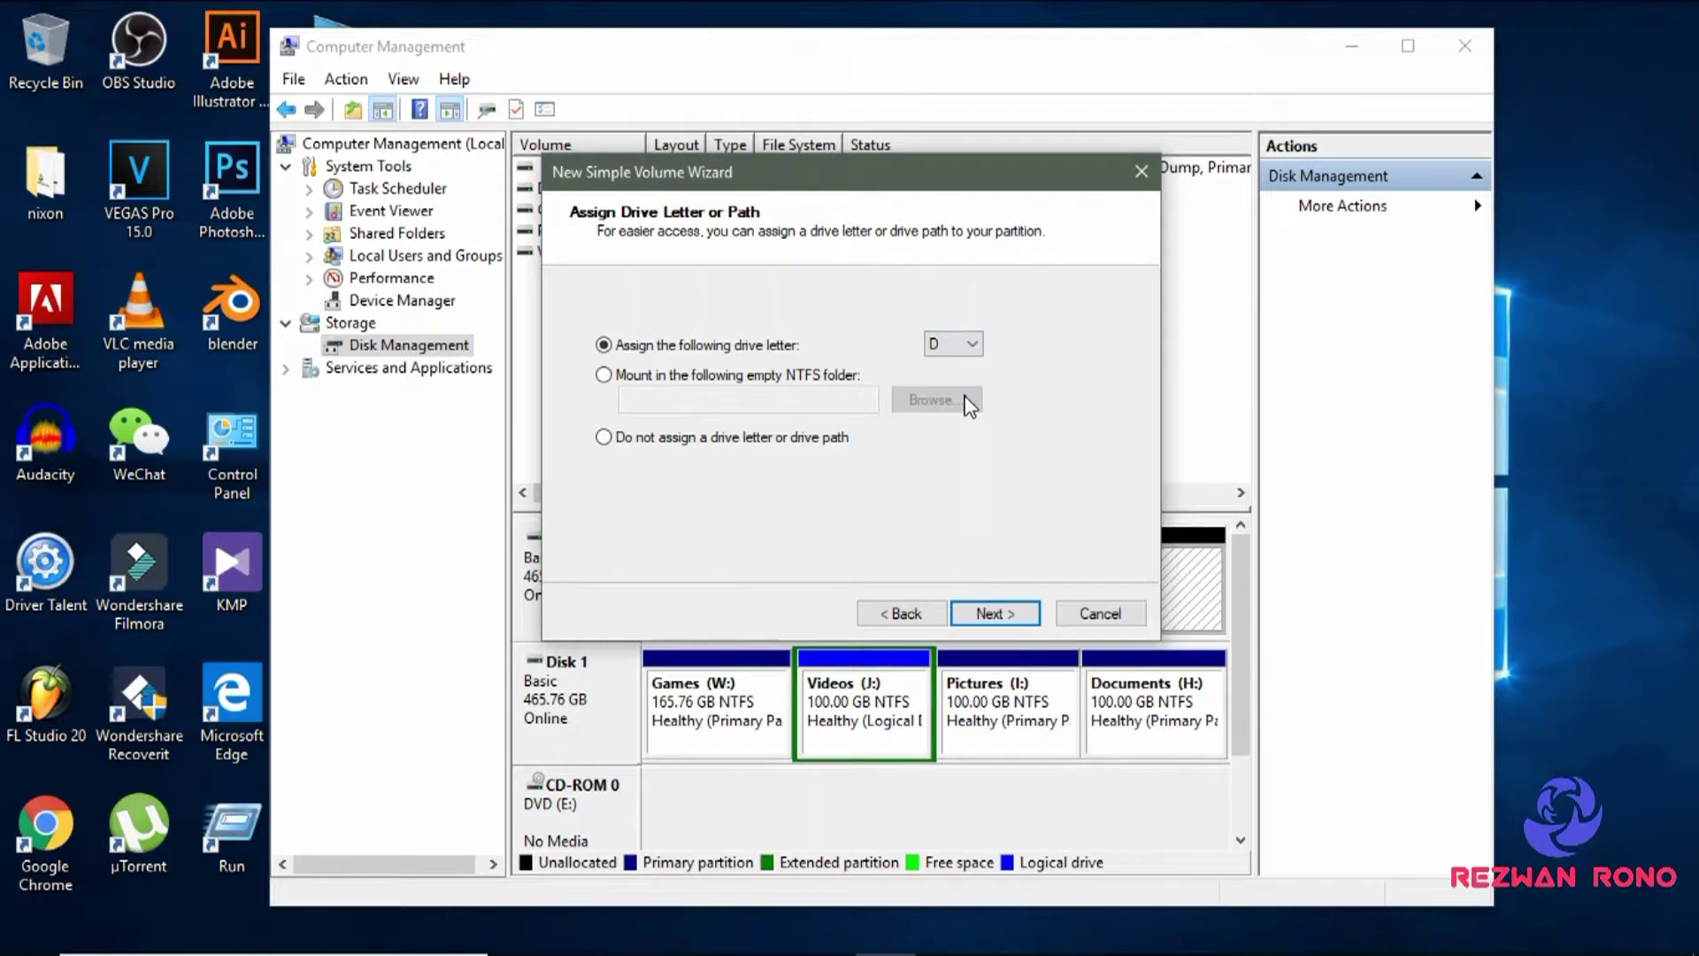
pyautogui.click(1001, 617)
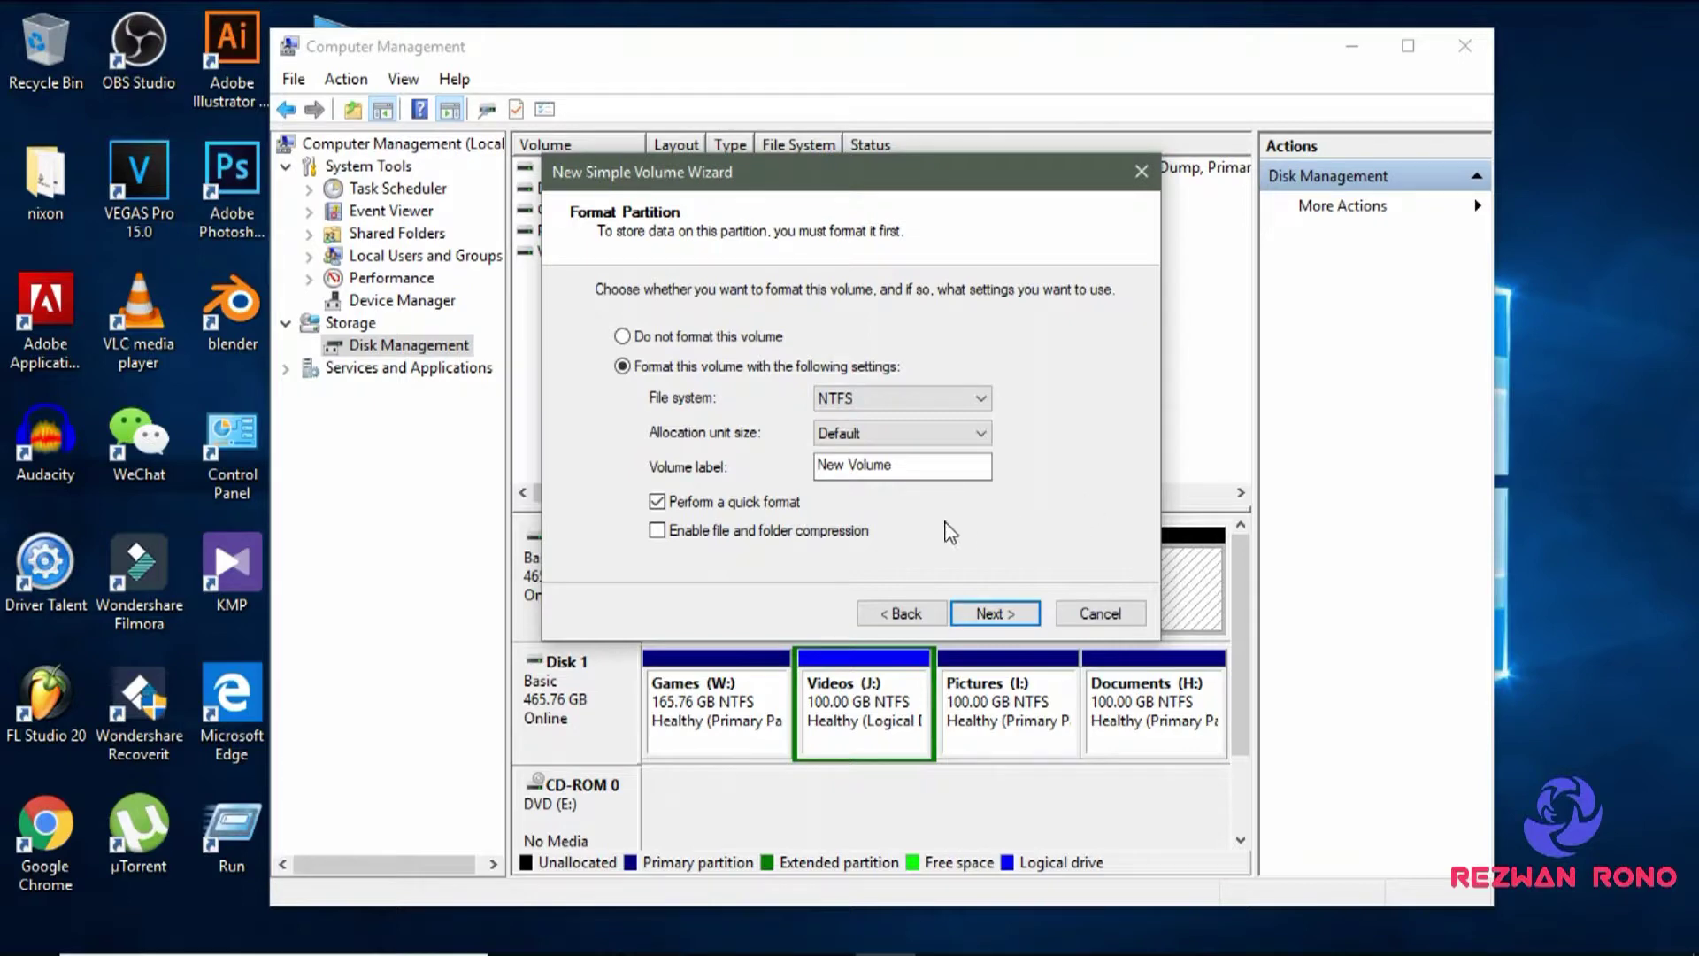
pyautogui.click(990, 614)
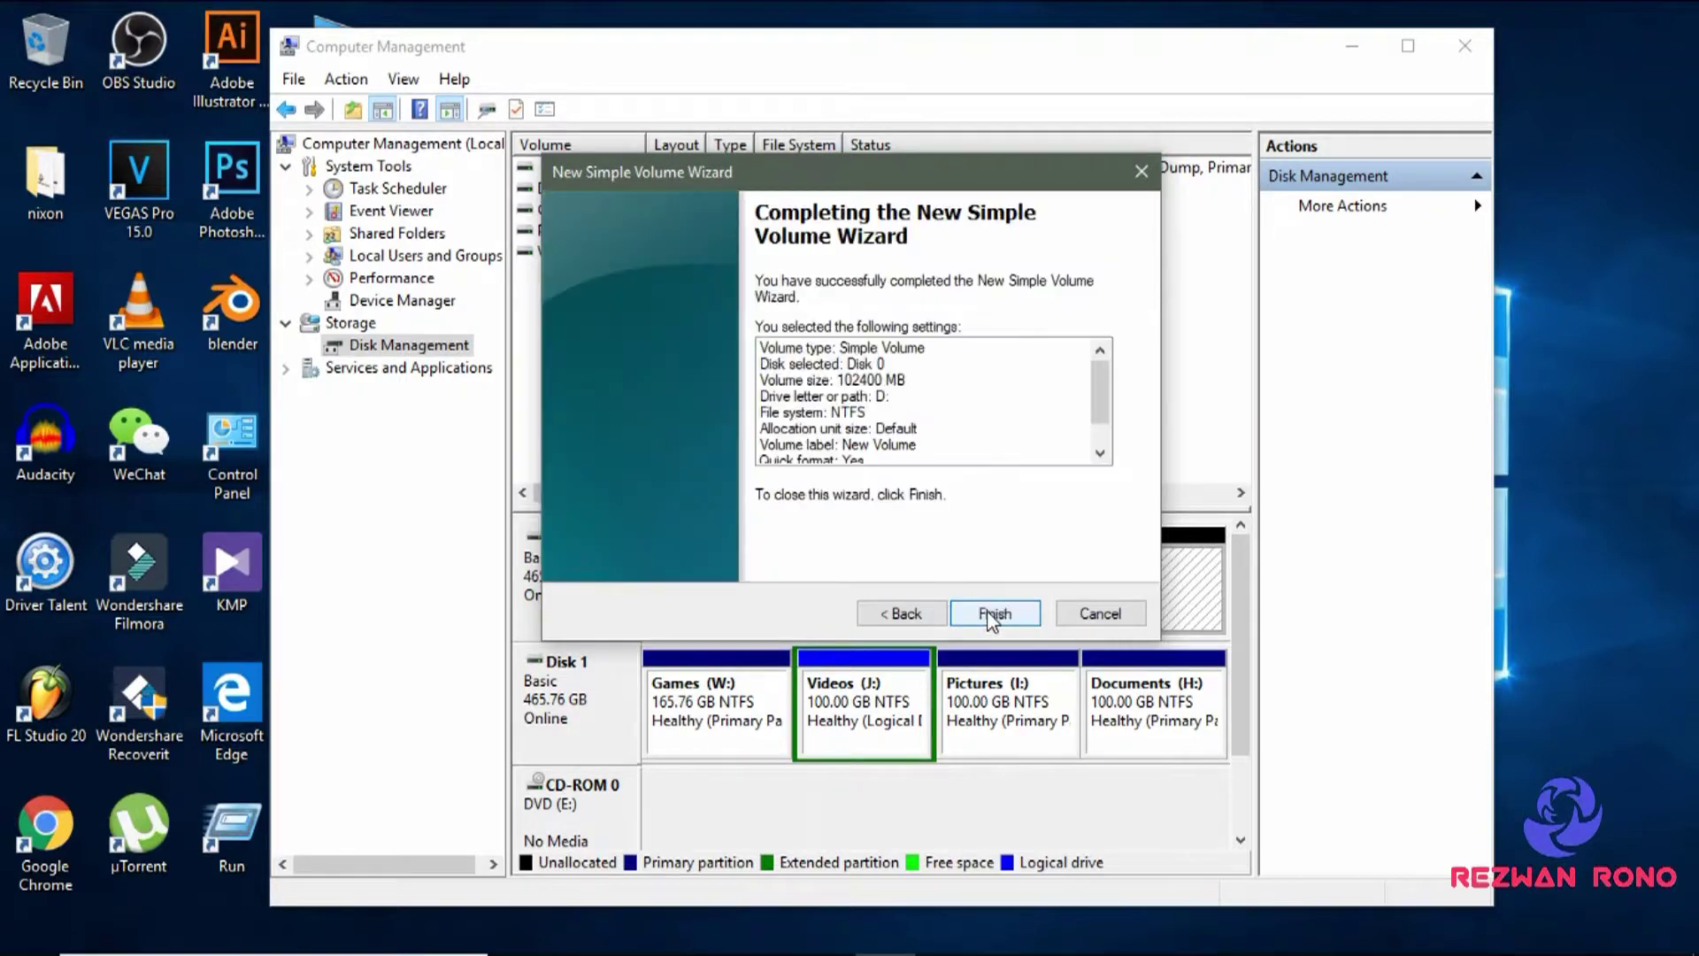
pyautogui.click(994, 613)
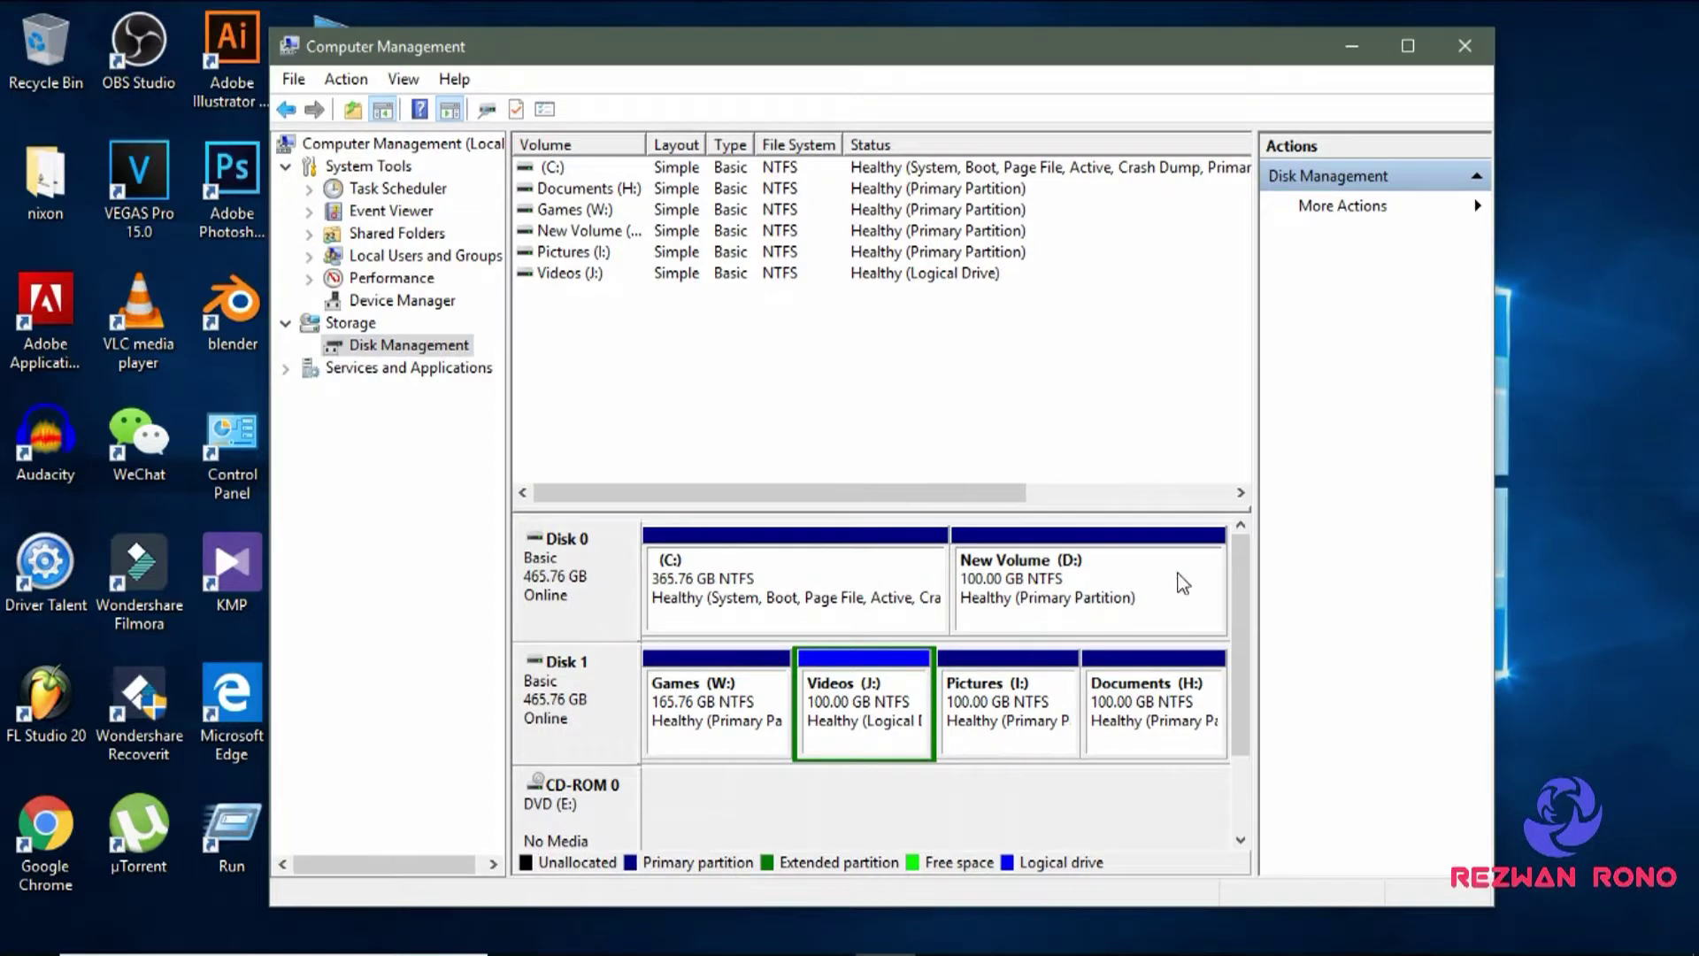
# - Shrink the C: volume by another 102400 MB to free space for a second partition
pyautogui.click(786, 577)
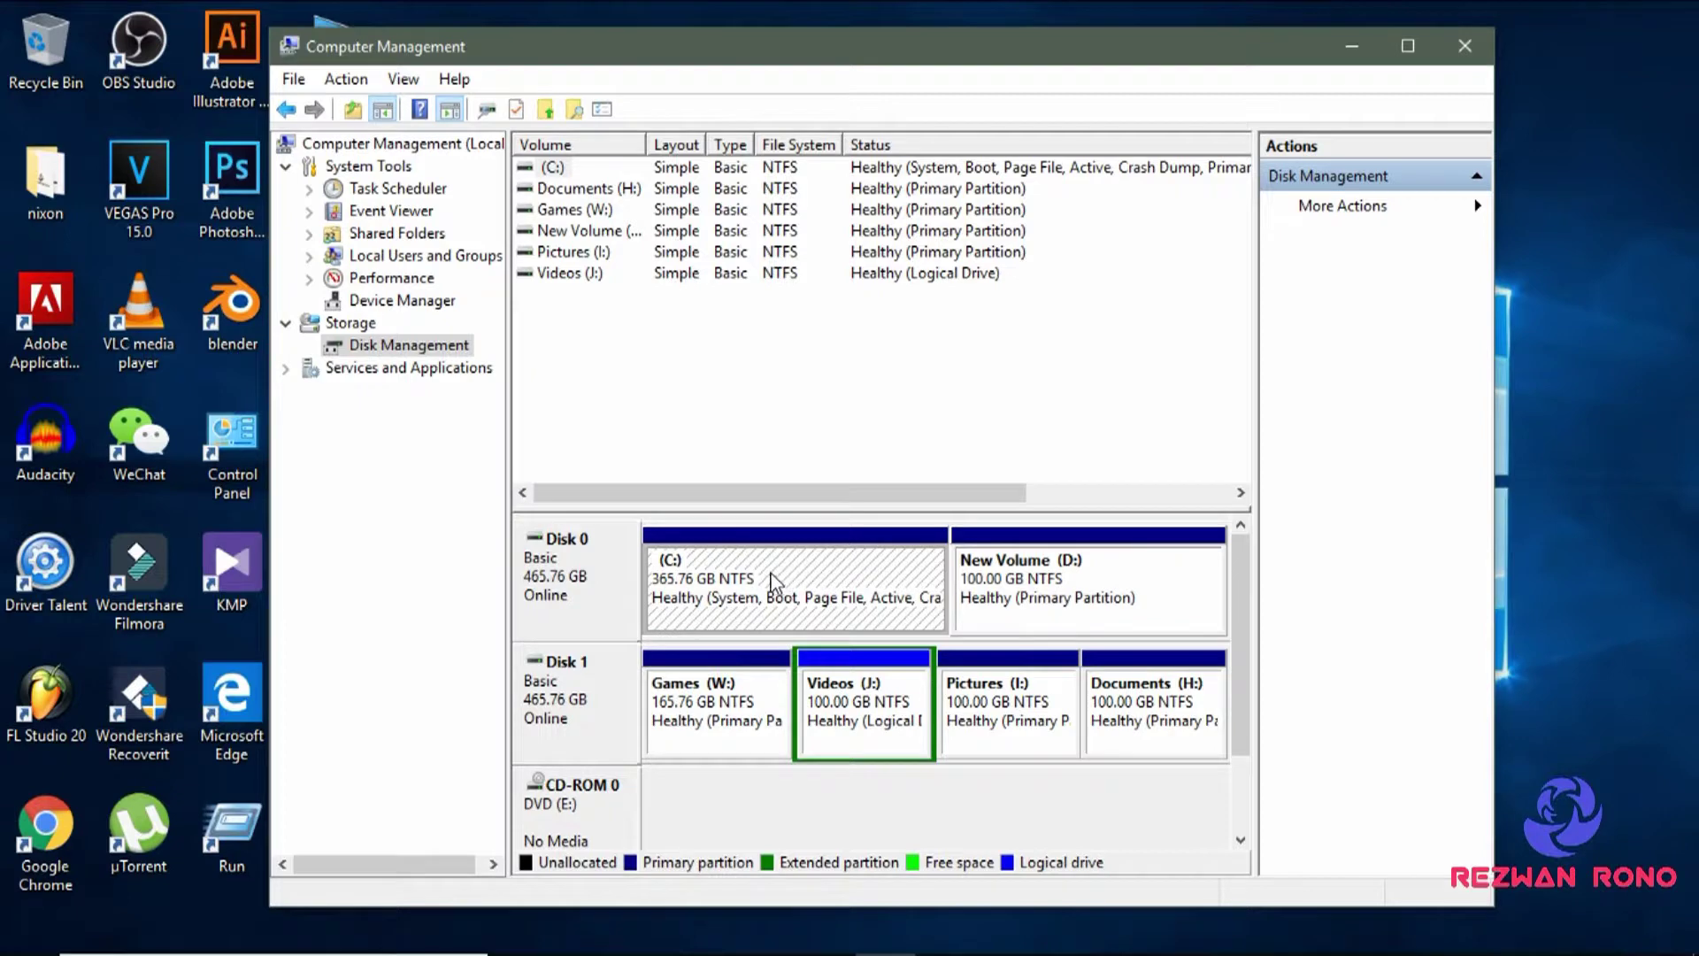
pyautogui.rightClick(746, 571)
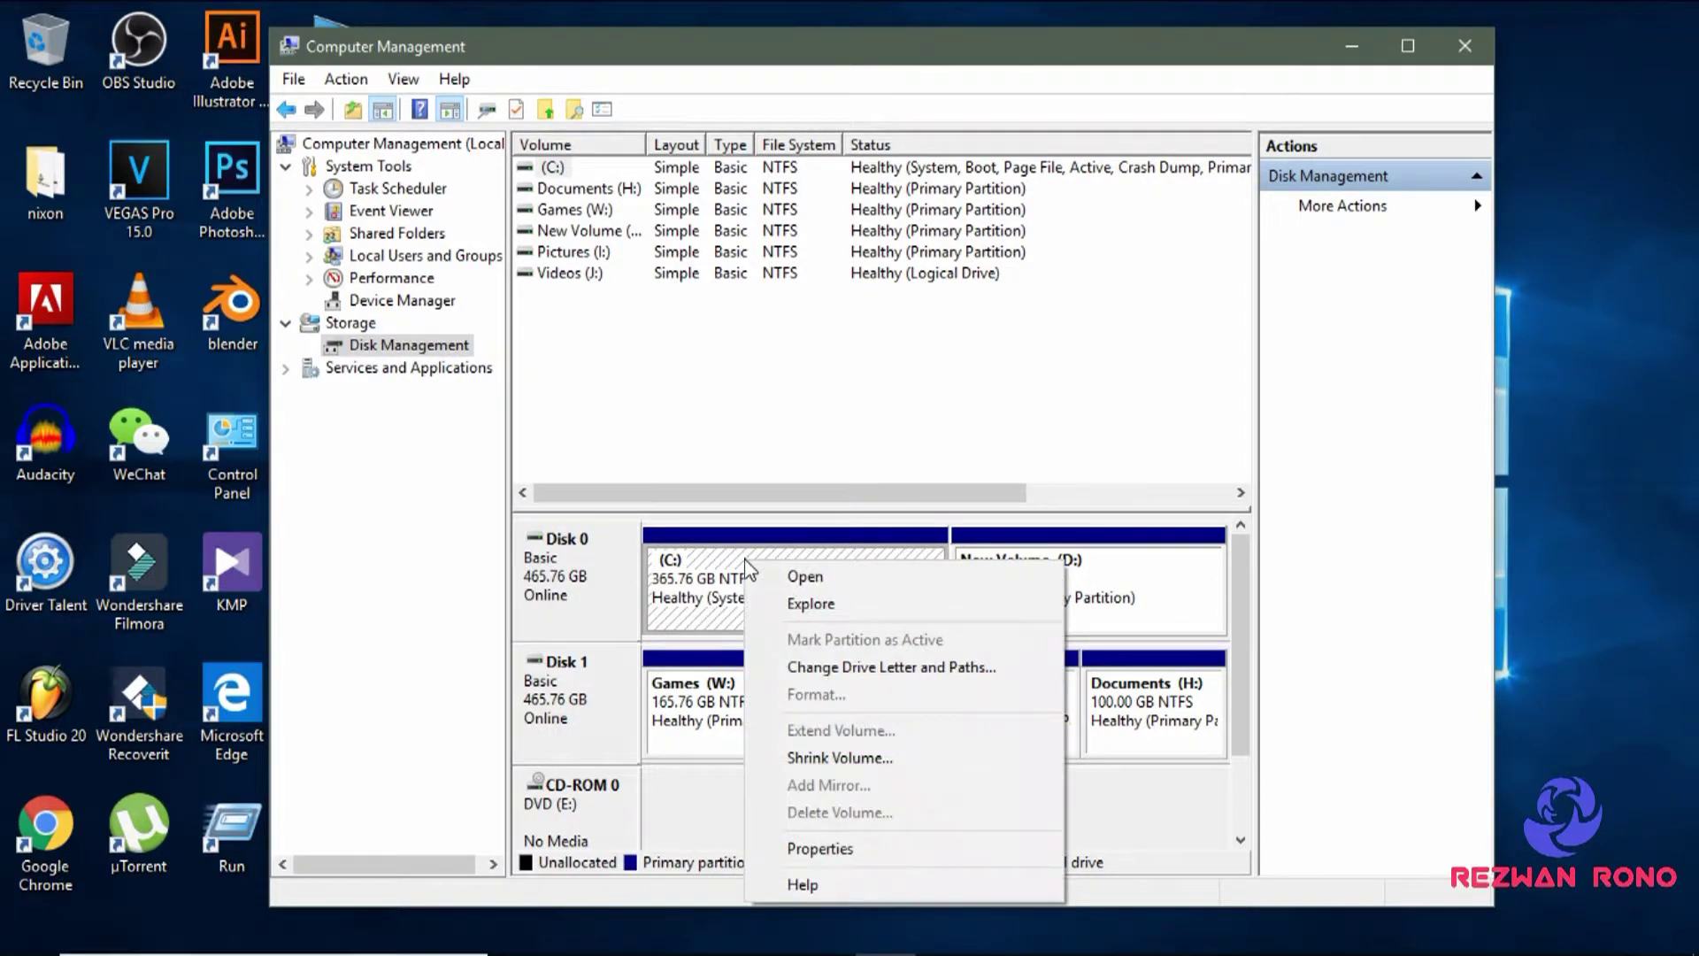
pyautogui.click(887, 759)
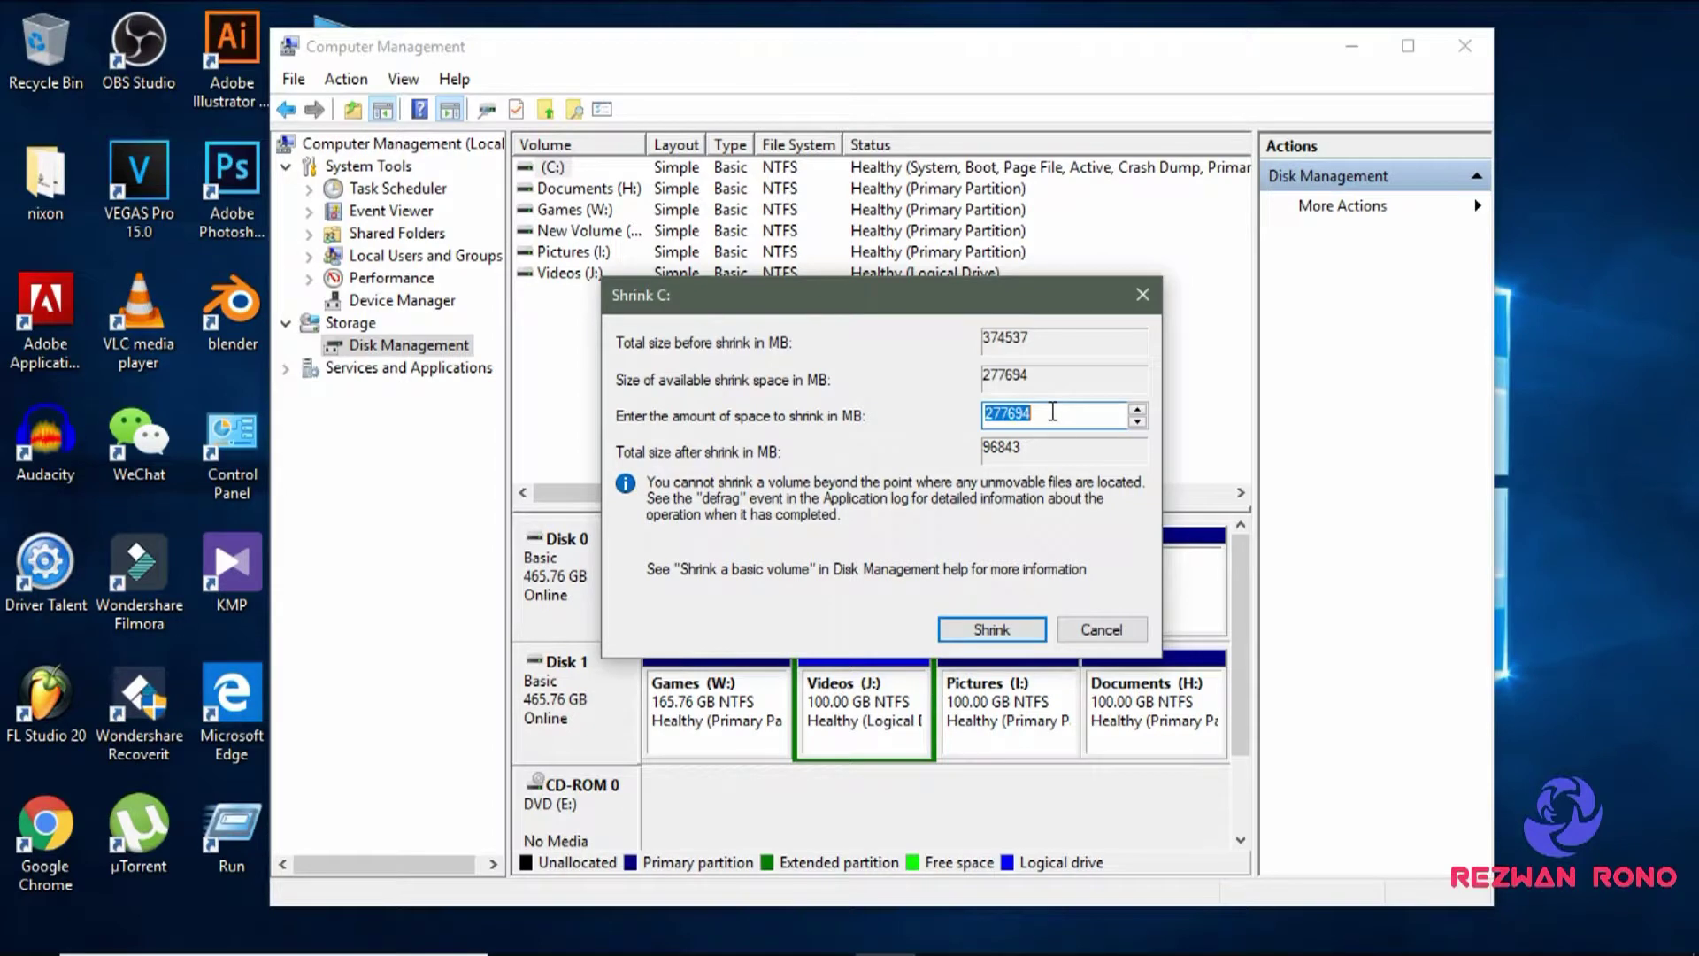
pyautogui.write('102400')
pyautogui.click(1031, 635)
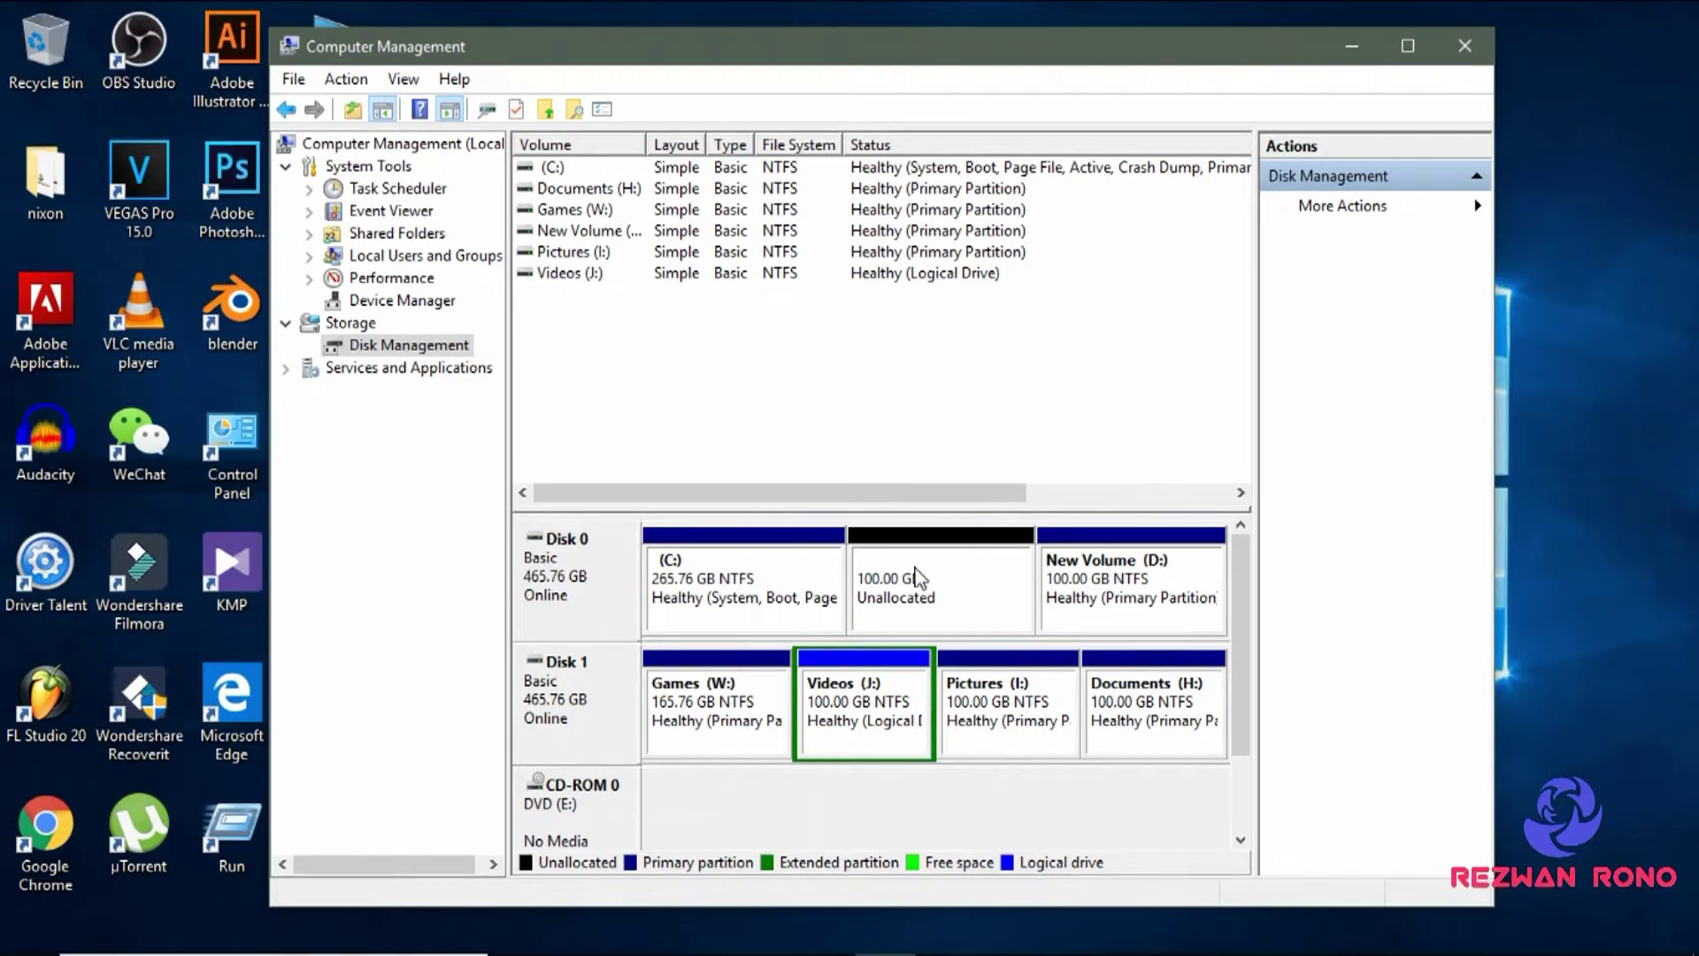
# - Create a 102399 MB simple volume in the unallocated space beside C: with drive letter F, quick-formatted as NTFS and labelled New Volume
pyautogui.rightClick(913, 569)
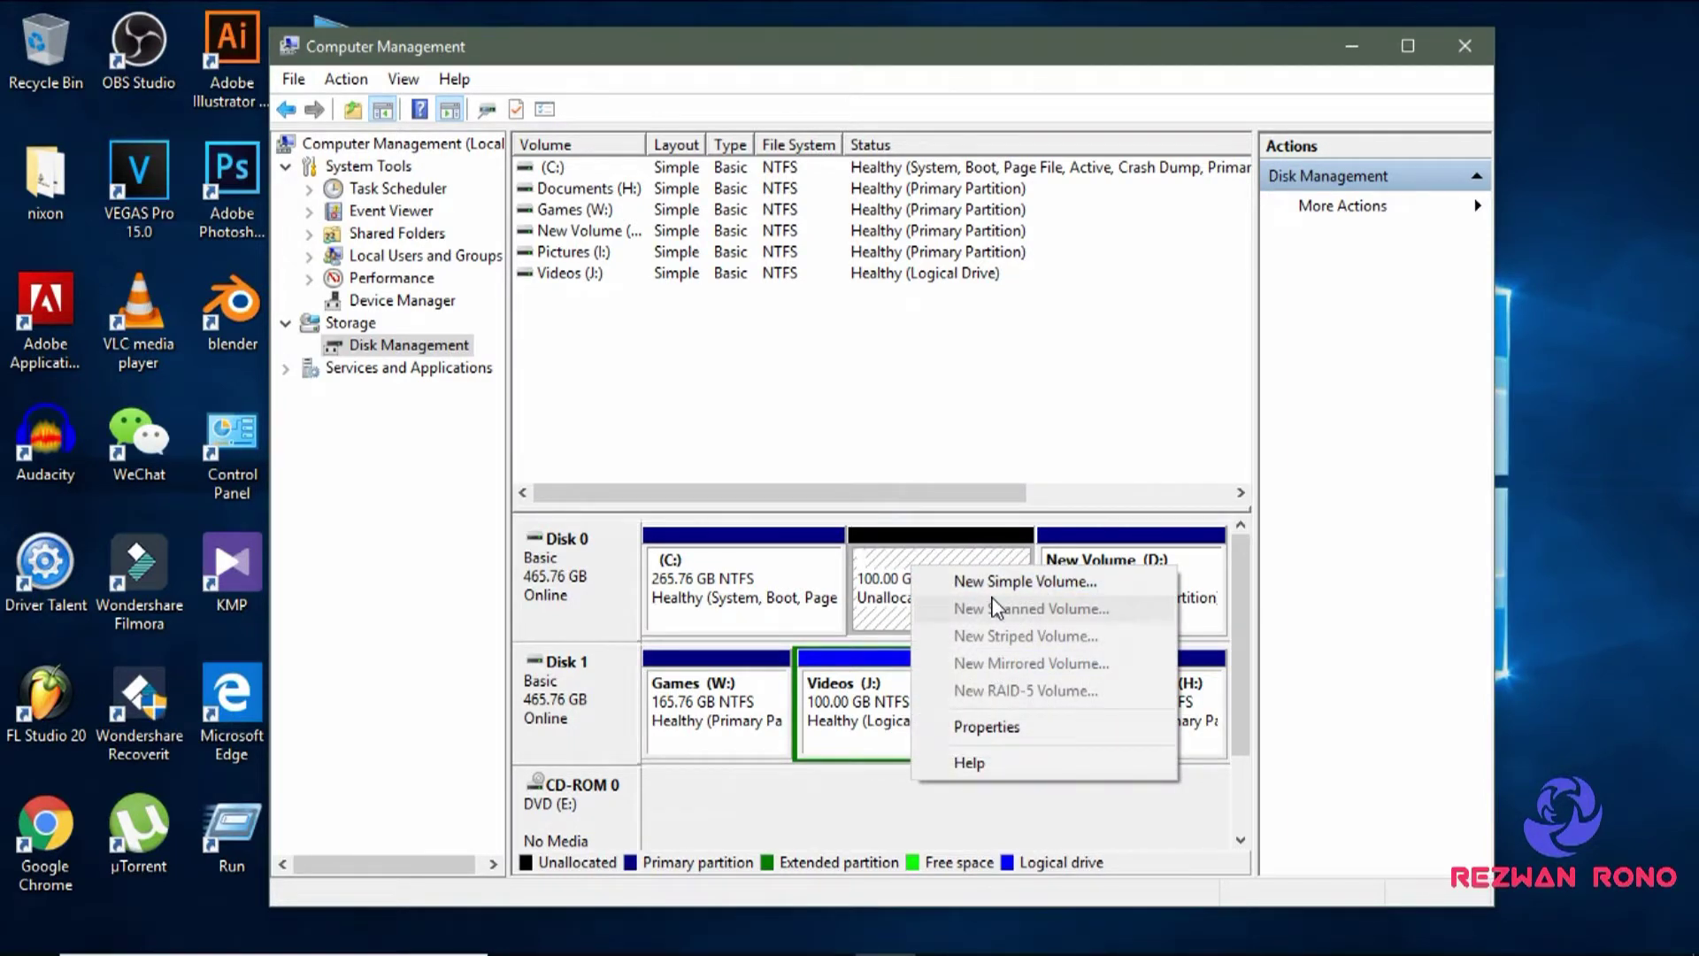
pyautogui.click(1007, 581)
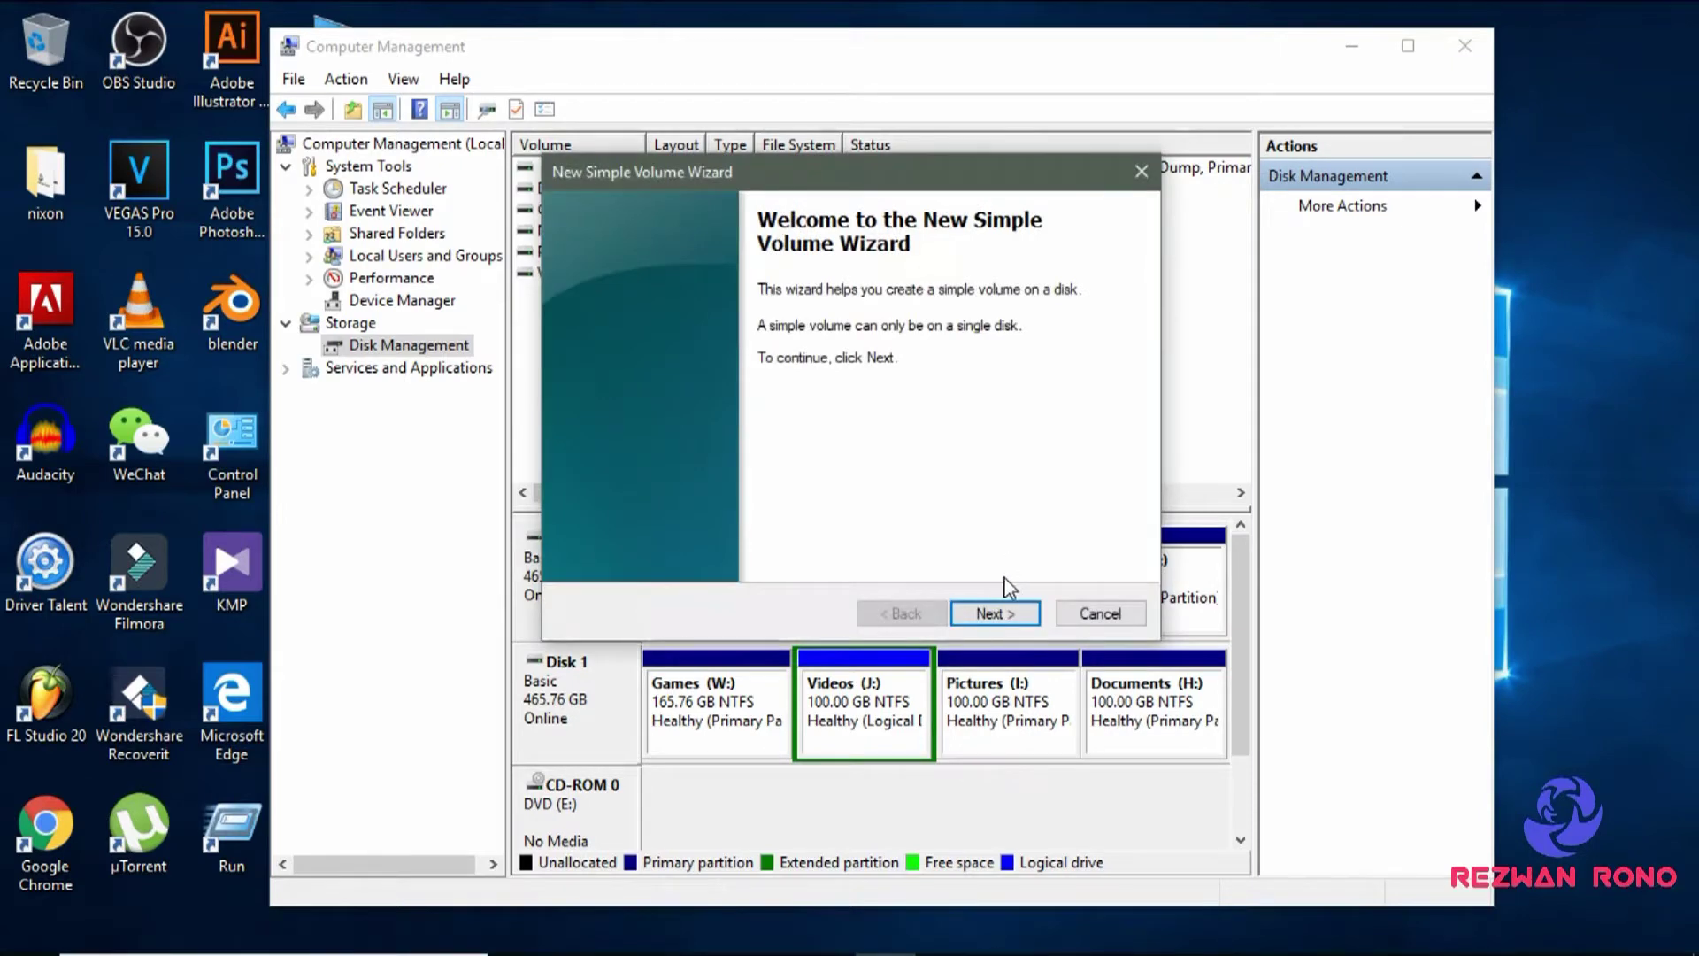
pyautogui.click(991, 611)
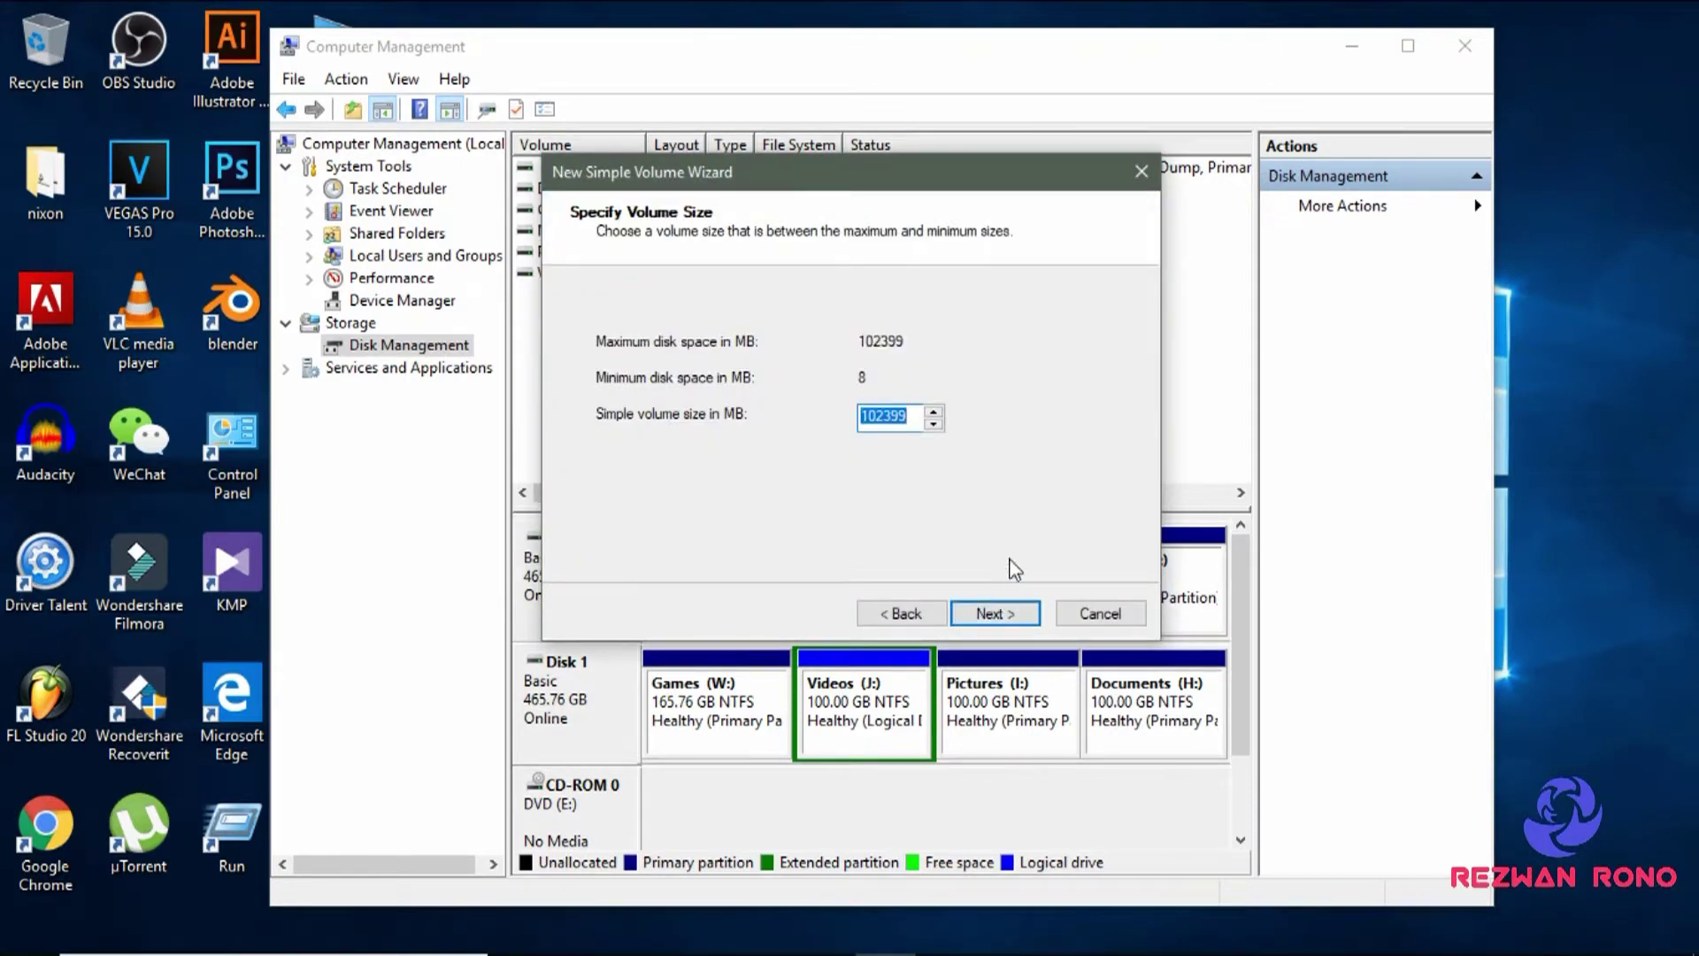
pyautogui.click(1029, 616)
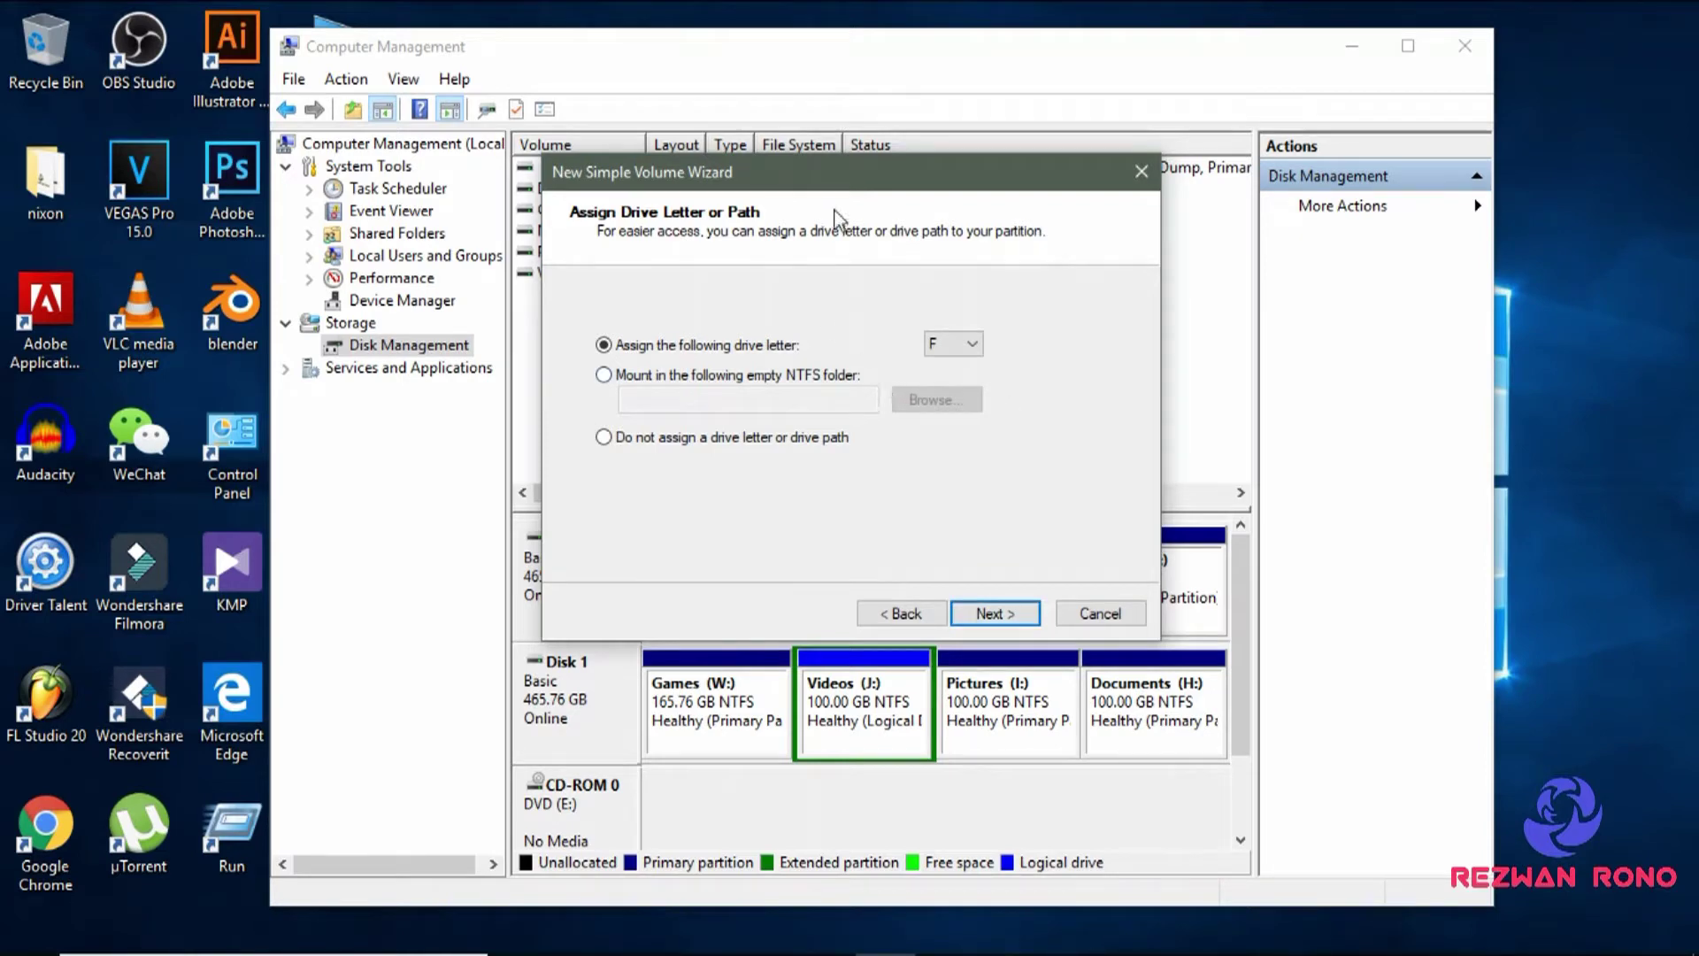
pyautogui.moveTo(858, 188); pyautogui.dragTo(982, 313)
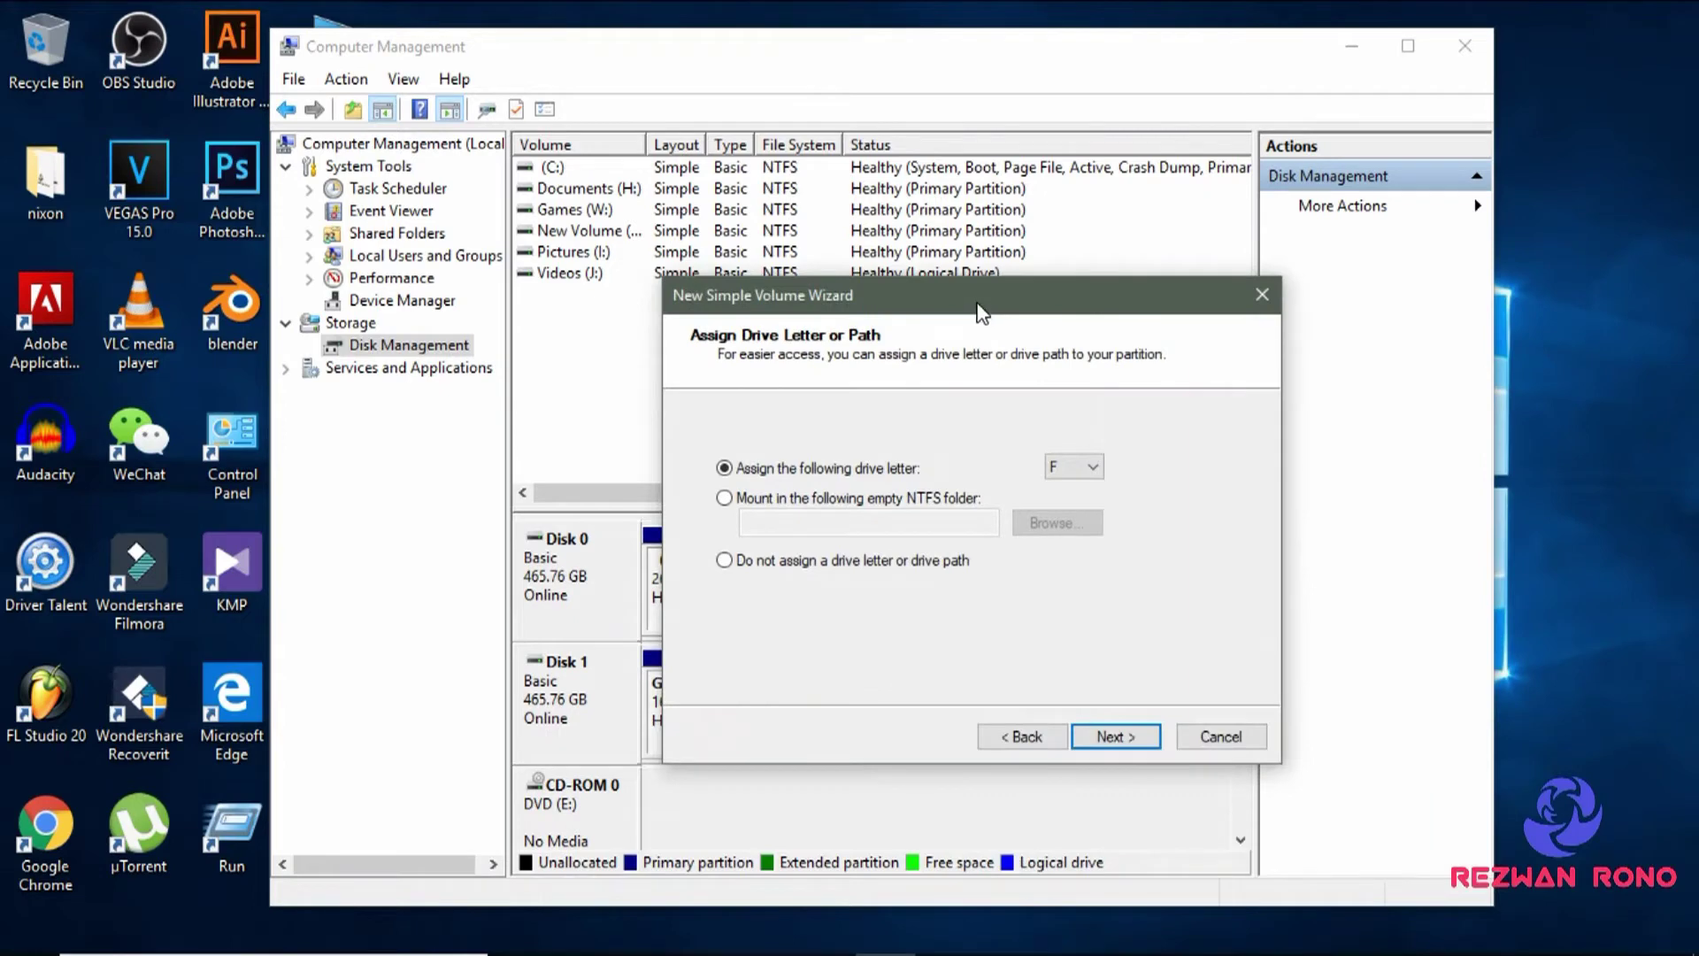
pyautogui.click(1085, 466)
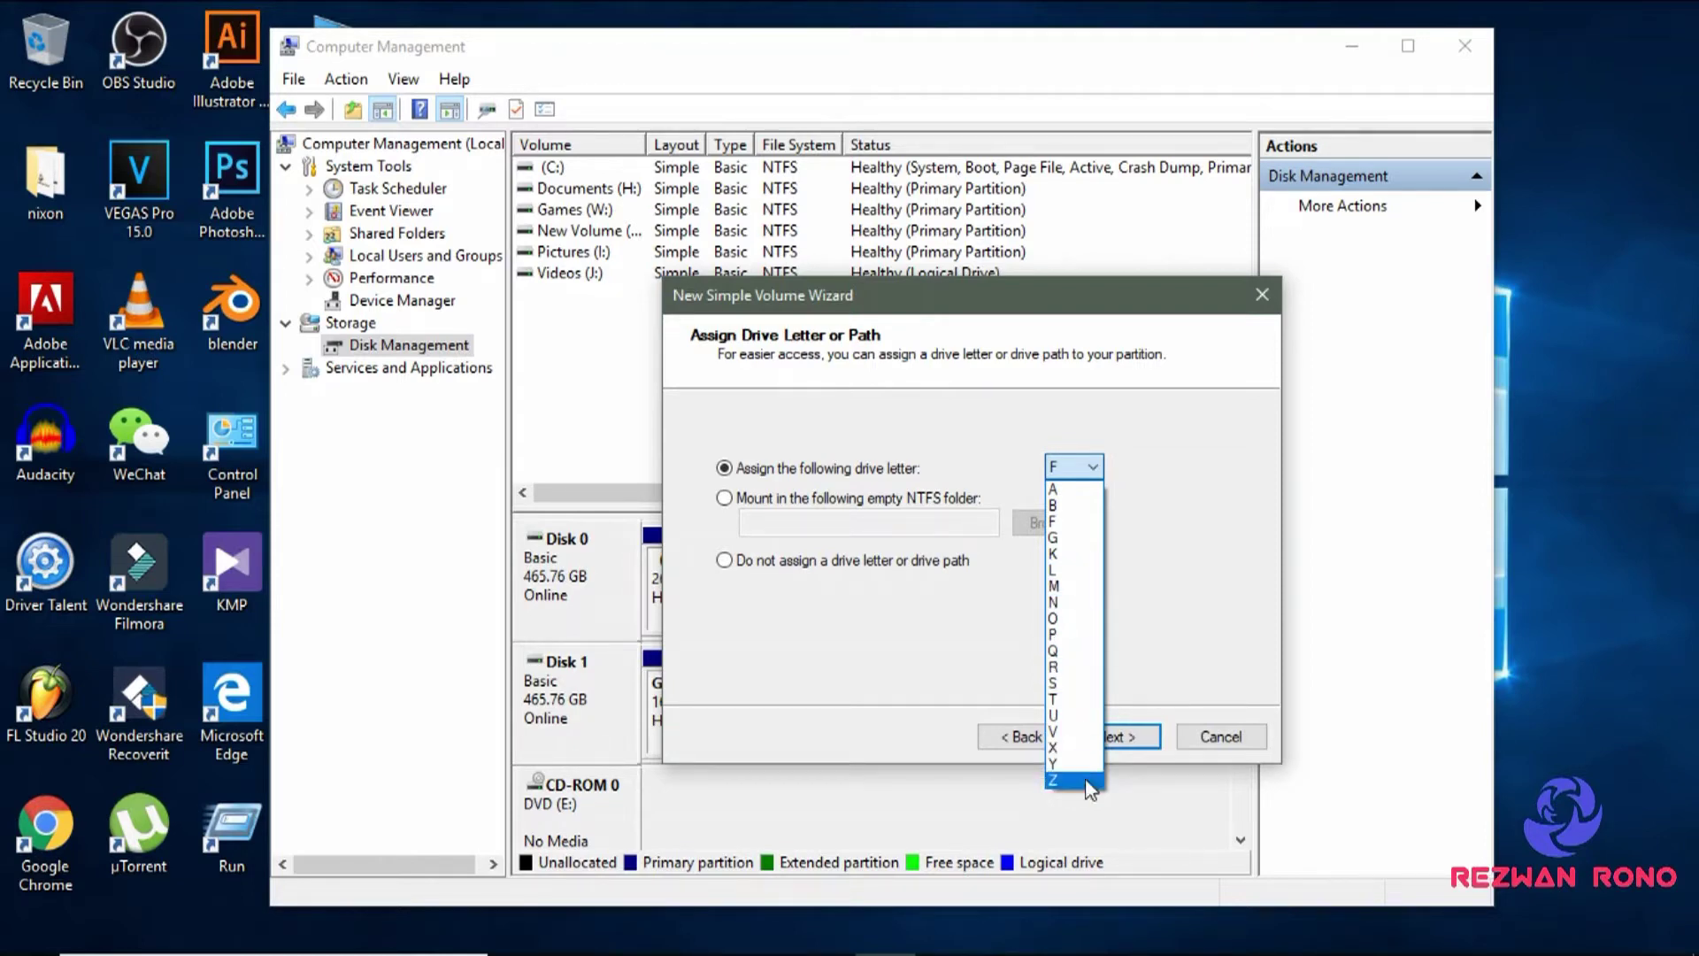
pyautogui.click(1075, 523)
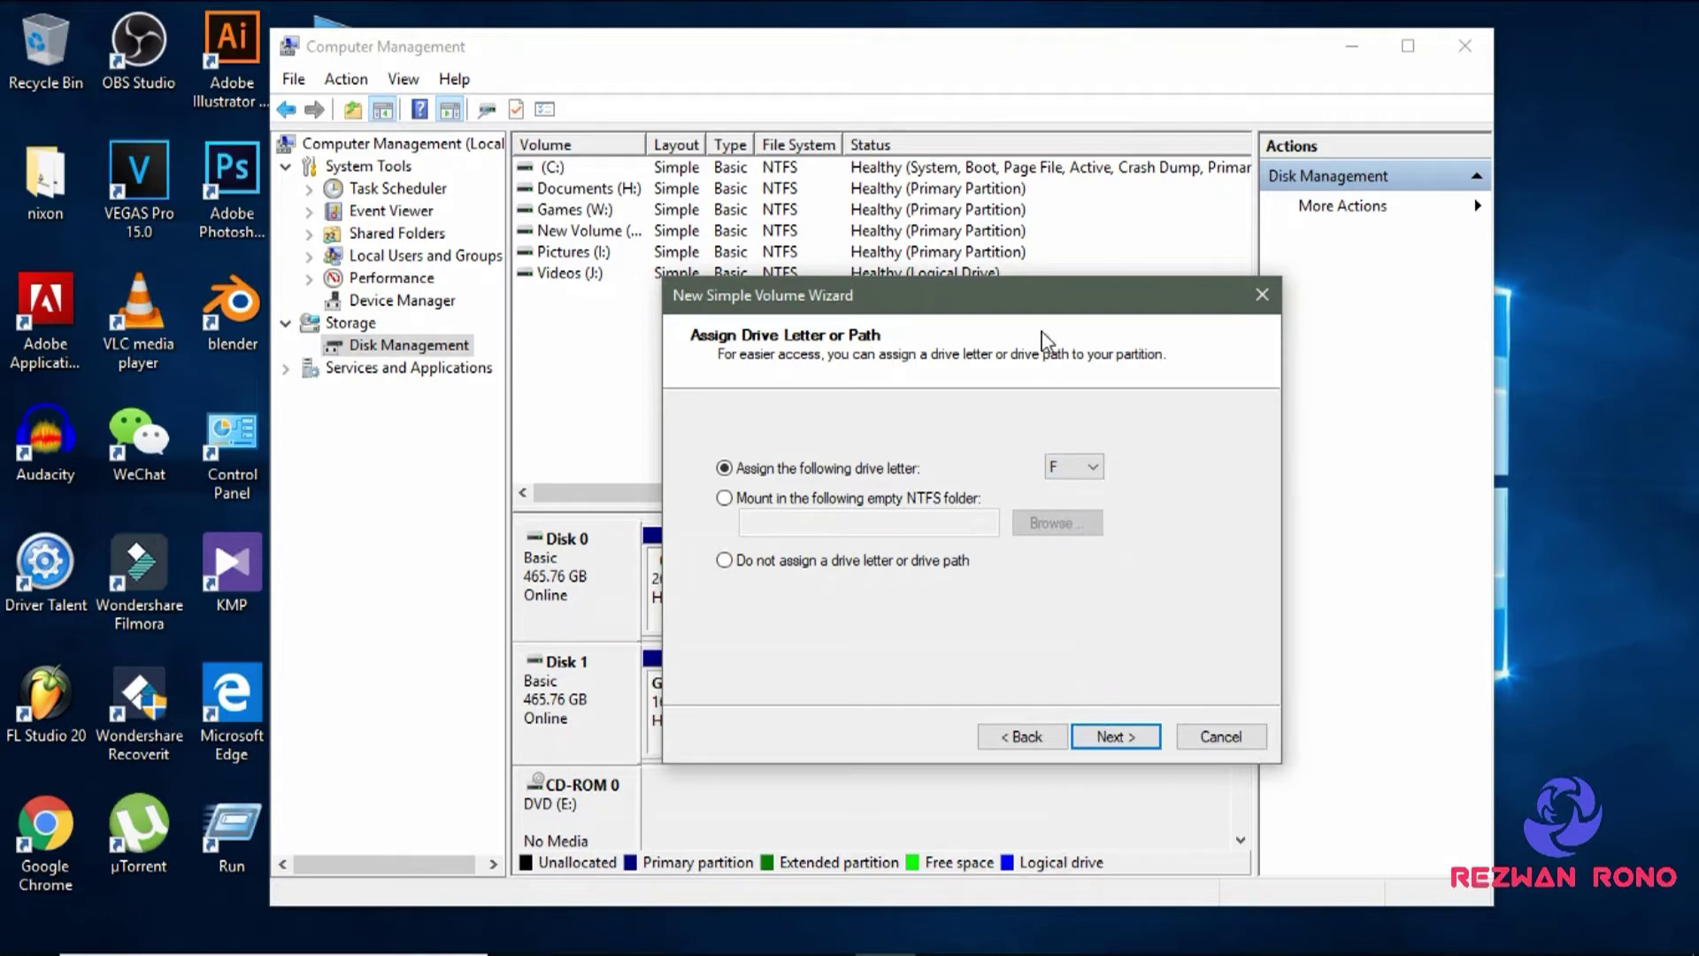
pyautogui.moveTo(1048, 301); pyautogui.dragTo(963, 234)
pyautogui.click(1055, 678)
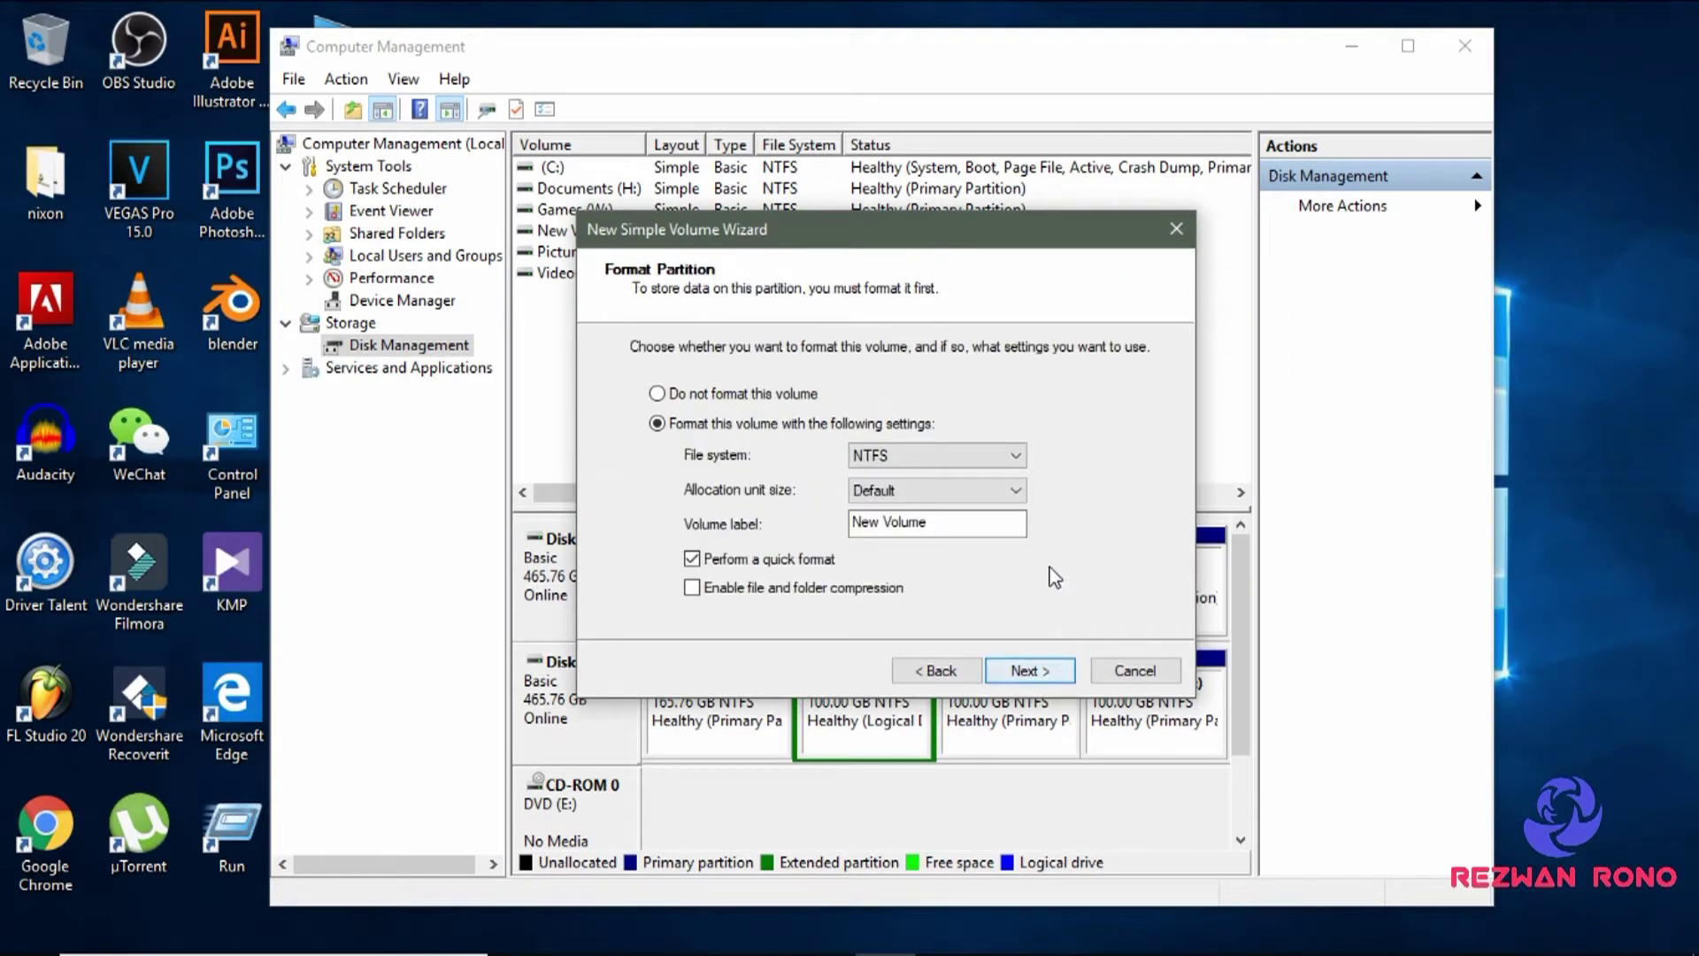
pyautogui.click(1025, 672)
pyautogui.click(1028, 673)
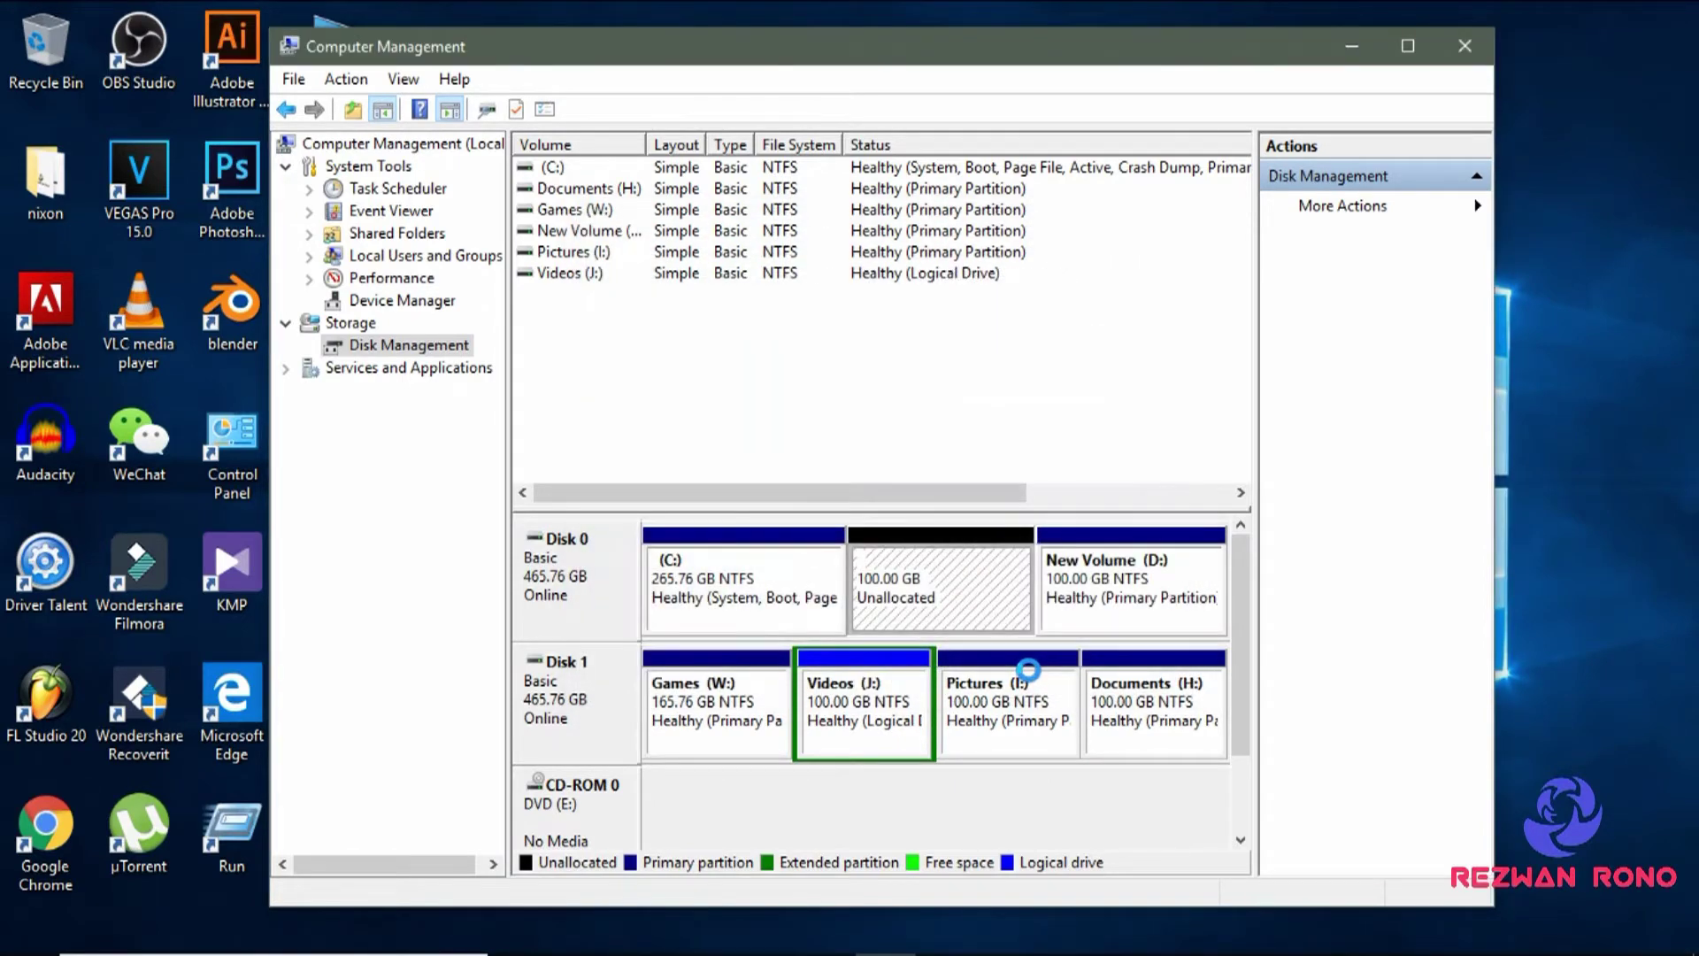